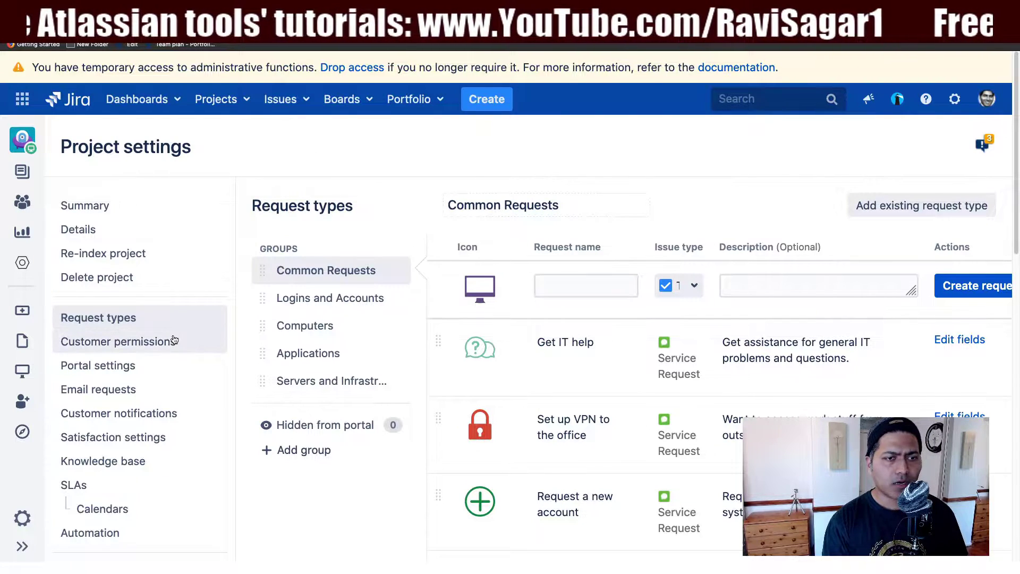
Open the project's Customer notifications settings, which warn that outgoing mail is off
{"action": "scroll", "coordinate": [177, 340], "scroll_direction": "down", "scroll_amount": 1}
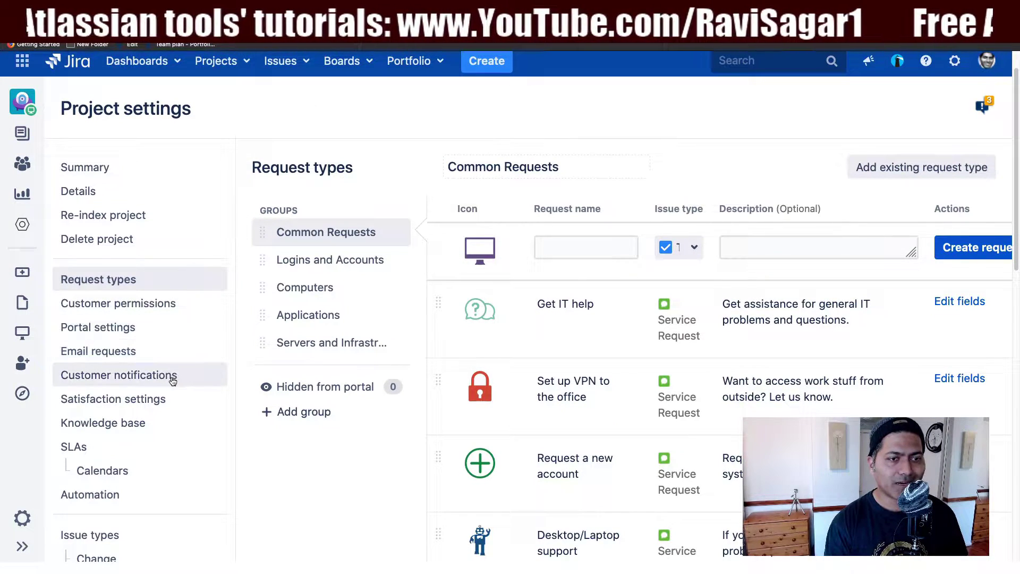
{"action": "left_click", "coordinate": [173, 381]}
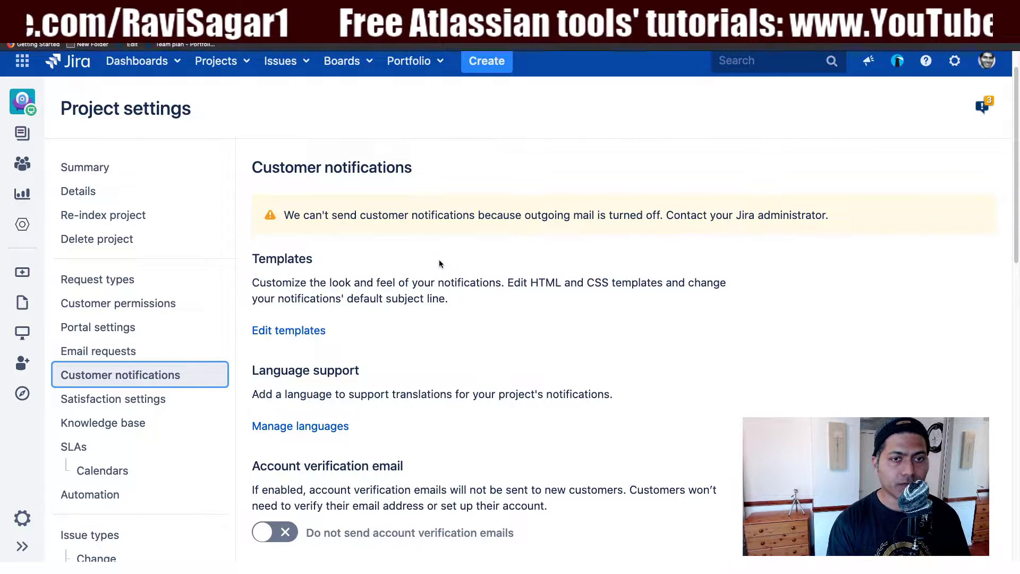
{"action": "right_click", "coordinate": [285, 333]}
{"action": "left_click", "coordinate": [305, 317]}
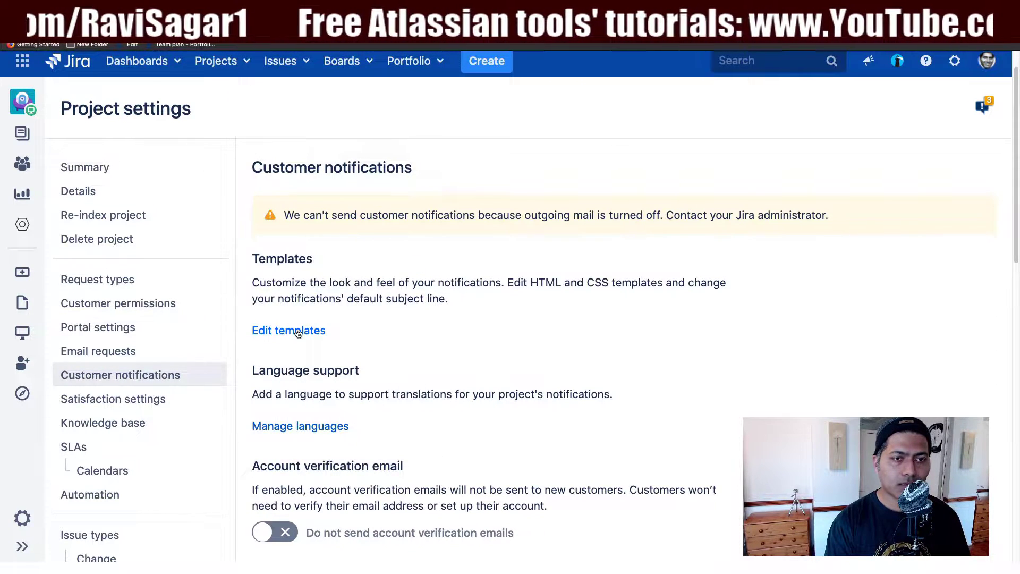
In the template editor, append ${portal.name} to the subject after ${issue.summary}
{"action": "left_click", "coordinate": [297, 331]}
{"action": "scroll", "coordinate": [413, 321], "scroll_direction": "down", "scroll_amount": 5}
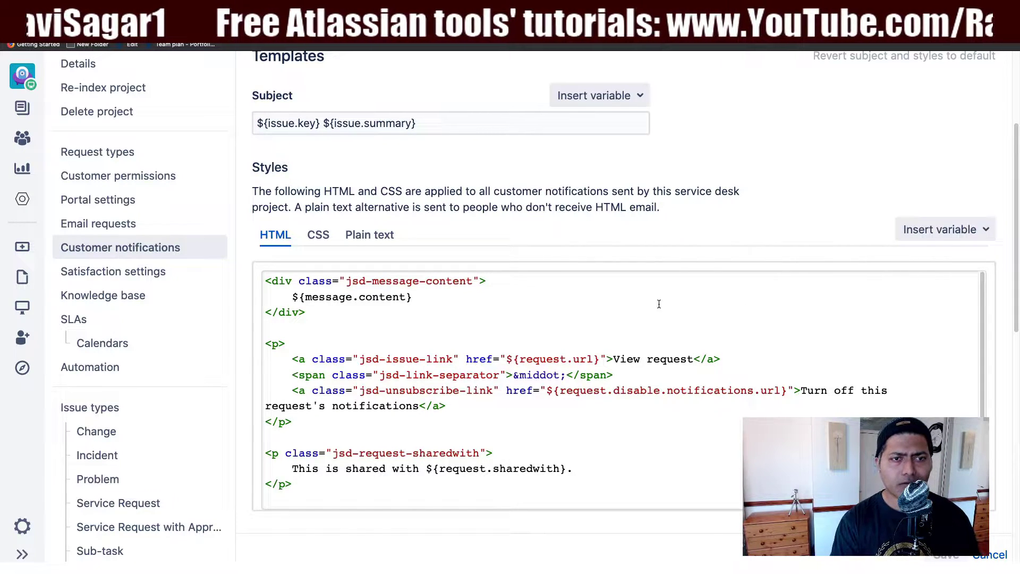
{"action": "scroll", "coordinate": [530, 244], "scroll_direction": "up", "scroll_amount": 3}
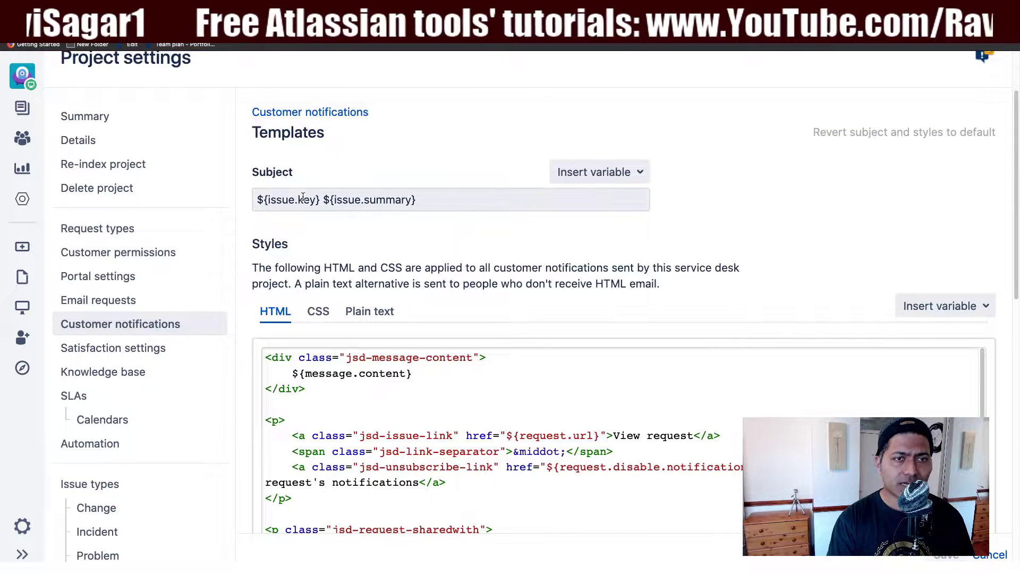
{"action": "left_click", "coordinate": [464, 202]}
{"action": "left_click", "coordinate": [638, 173]}
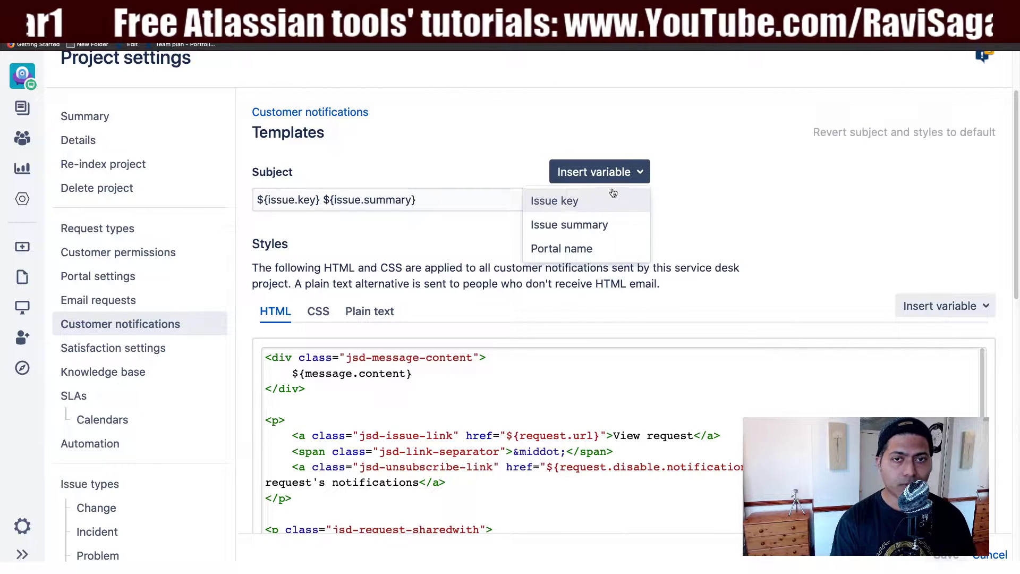
{"action": "left_click", "coordinate": [599, 248]}
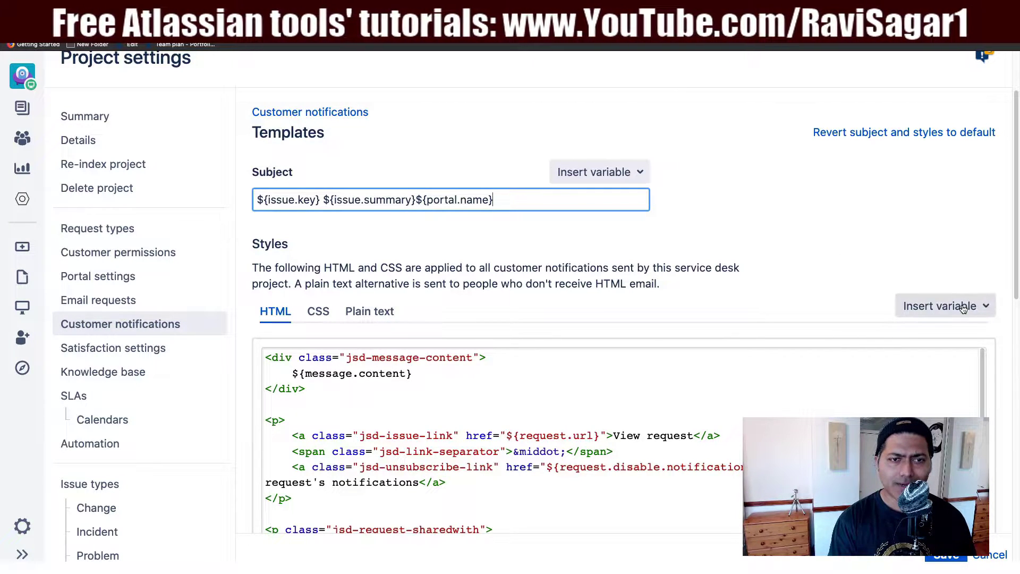
Browse the list of variables available for the HTML body
{"action": "scroll", "coordinate": [727, 254], "scroll_direction": "down", "scroll_amount": 3}
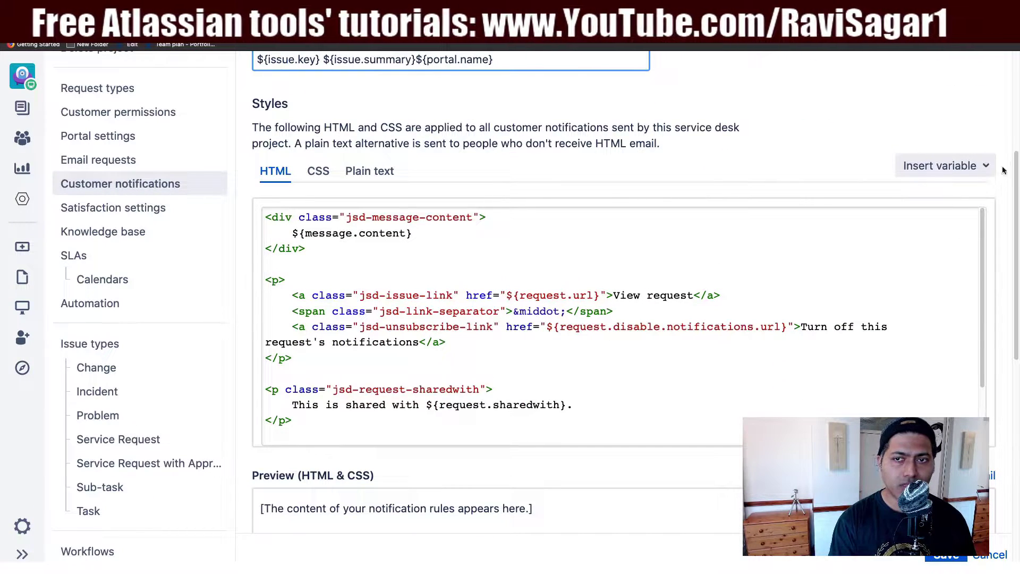
{"action": "left_click", "coordinate": [980, 170]}
{"action": "scroll", "coordinate": [898, 350], "scroll_direction": "down", "scroll_amount": 3}
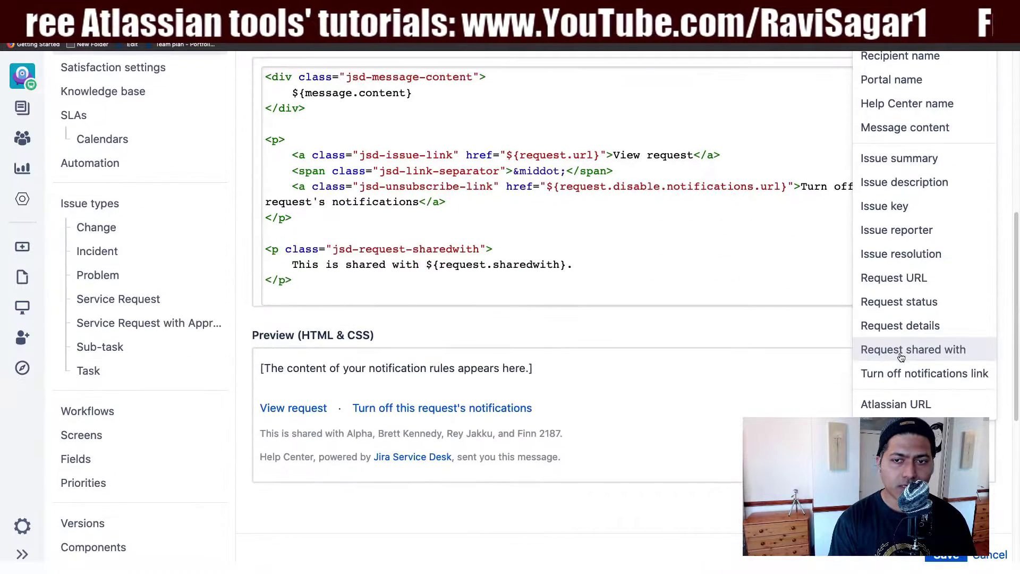
{"action": "scroll", "coordinate": [900, 354], "scroll_direction": "up", "scroll_amount": 5}
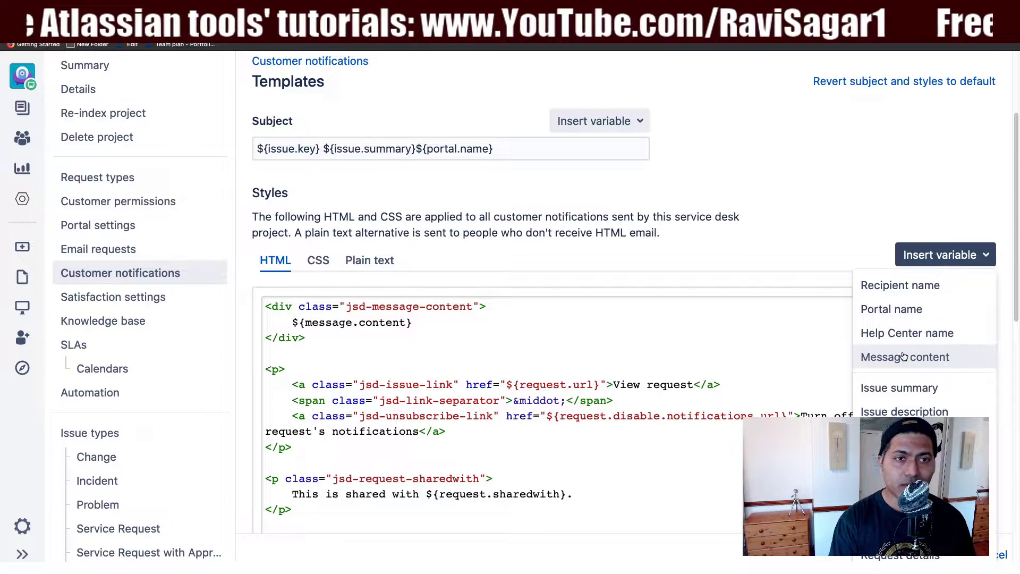
{"action": "left_click", "coordinate": [442, 366]}
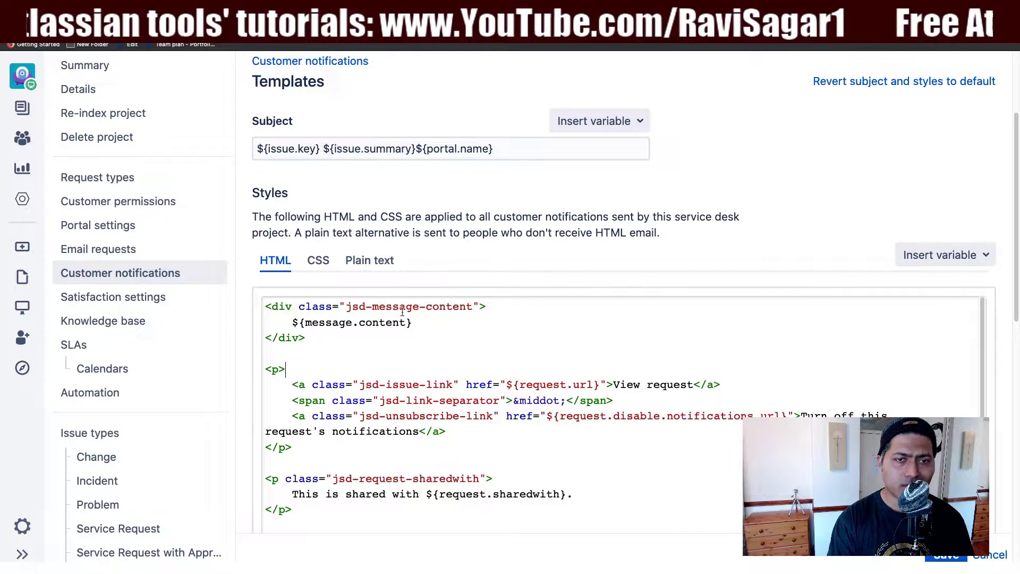
{"action": "left_click_drag", "start_coordinate": [415, 323], "coordinate": [287, 323]}
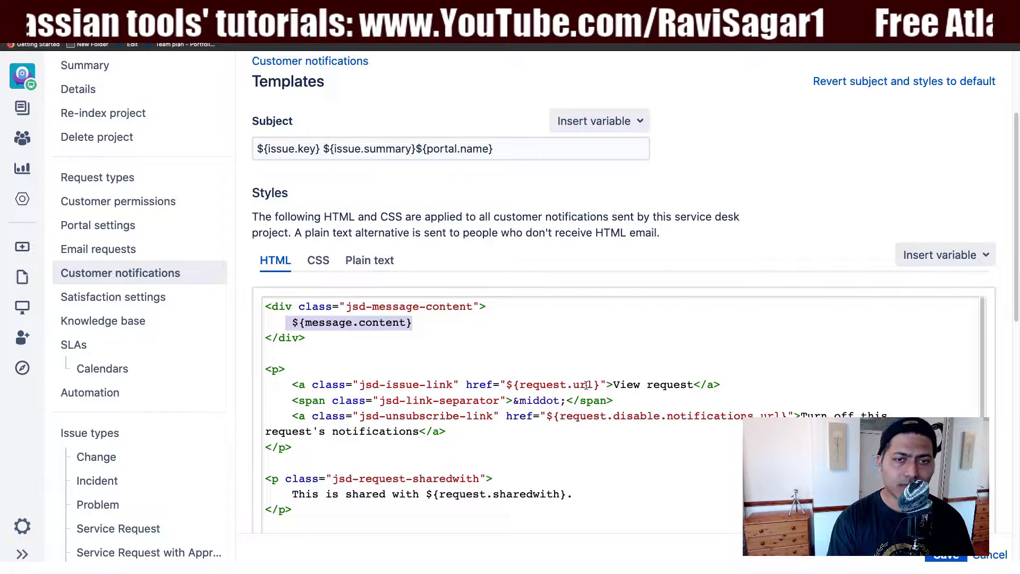
{"action": "left_click_drag", "start_coordinate": [605, 384], "coordinate": [505, 384]}
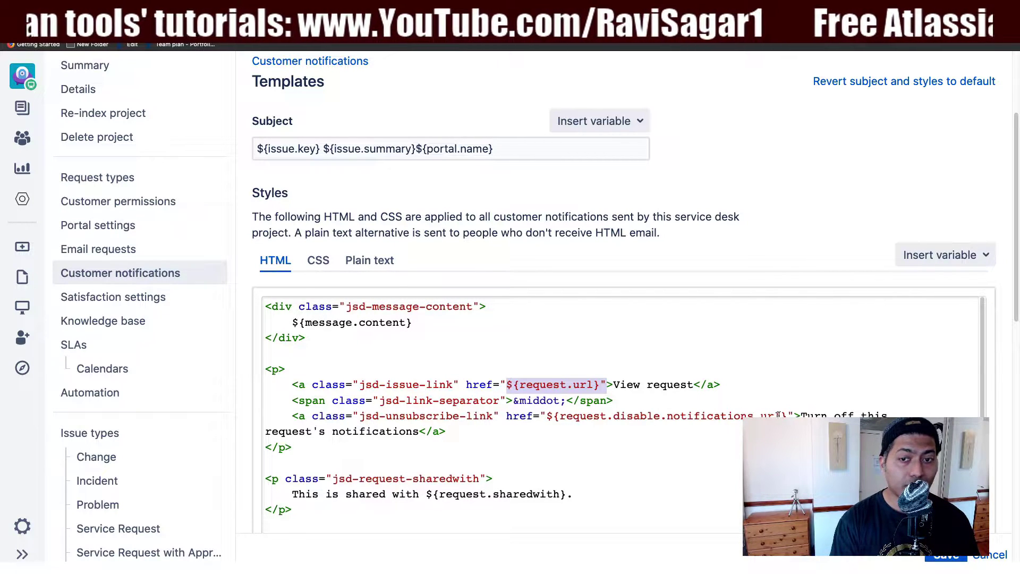
{"action": "scroll", "coordinate": [741, 439], "scroll_direction": "down", "scroll_amount": 5}
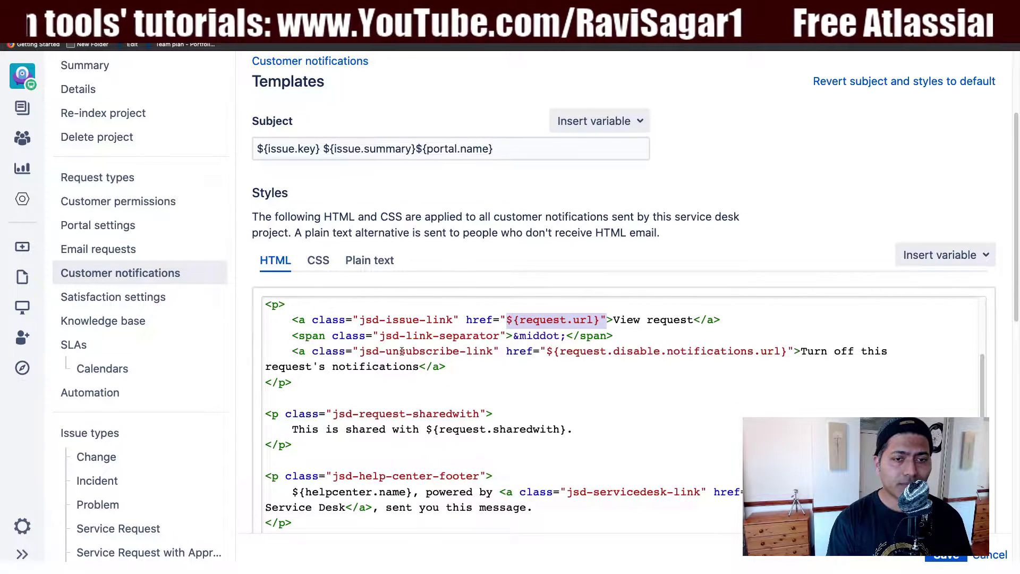
{"action": "scroll", "coordinate": [298, 378], "scroll_direction": "down", "scroll_amount": 3}
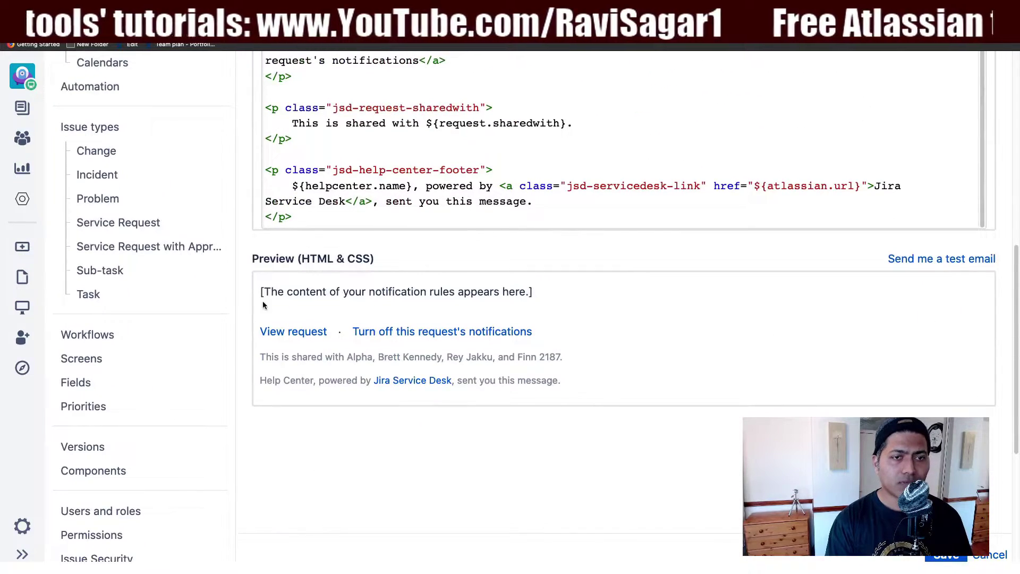
{"action": "left_click_drag", "start_coordinate": [260, 291], "coordinate": [614, 380]}
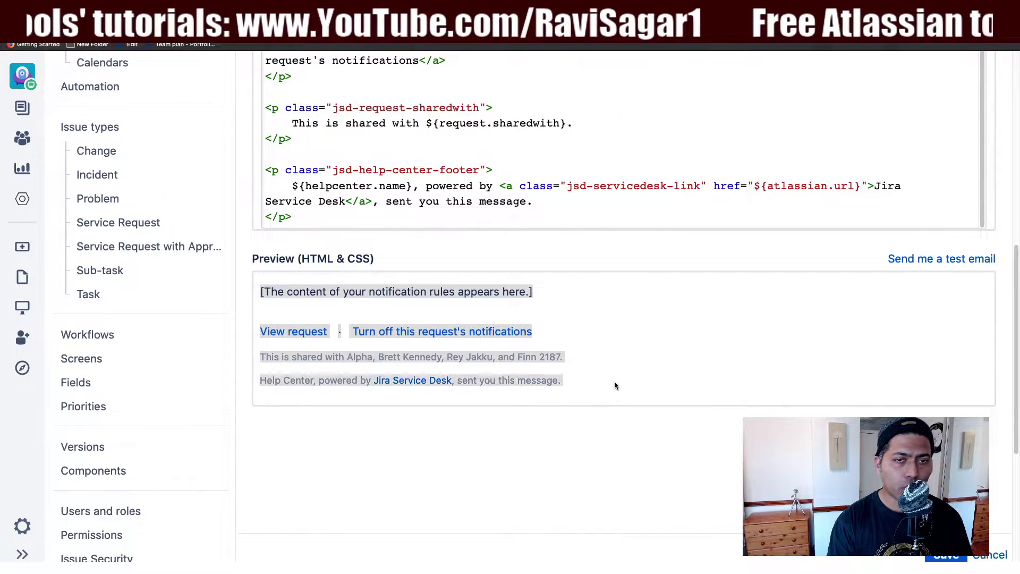
{"action": "left_click", "coordinate": [617, 379]}
{"action": "scroll", "coordinate": [611, 378], "scroll_direction": "up", "scroll_amount": 4}
{"action": "scroll", "coordinate": [612, 378], "scroll_direction": "up", "scroll_amount": 3}
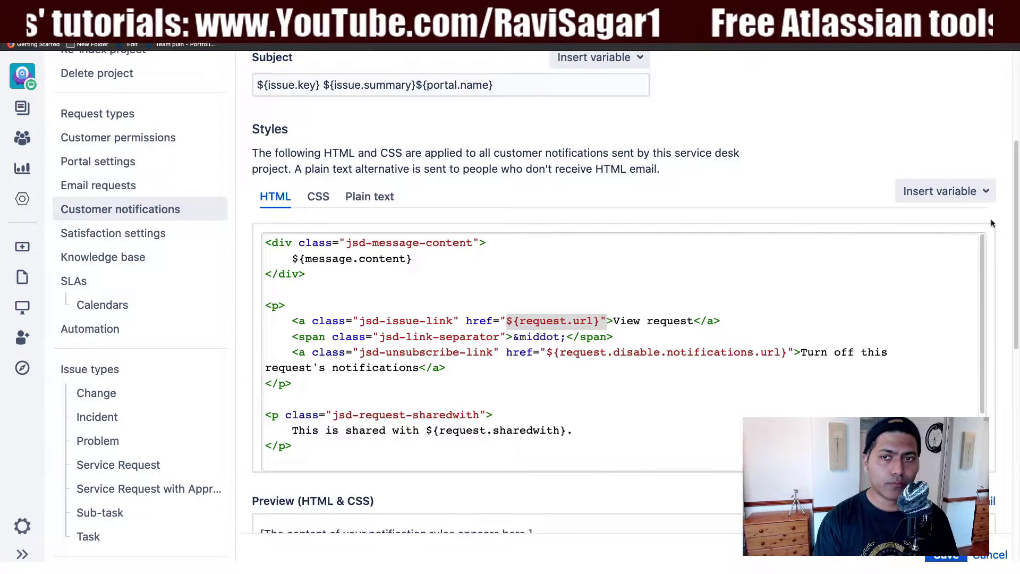
Discard the template edits and view the Manage languages page
{"action": "left_click", "coordinate": [989, 555]}
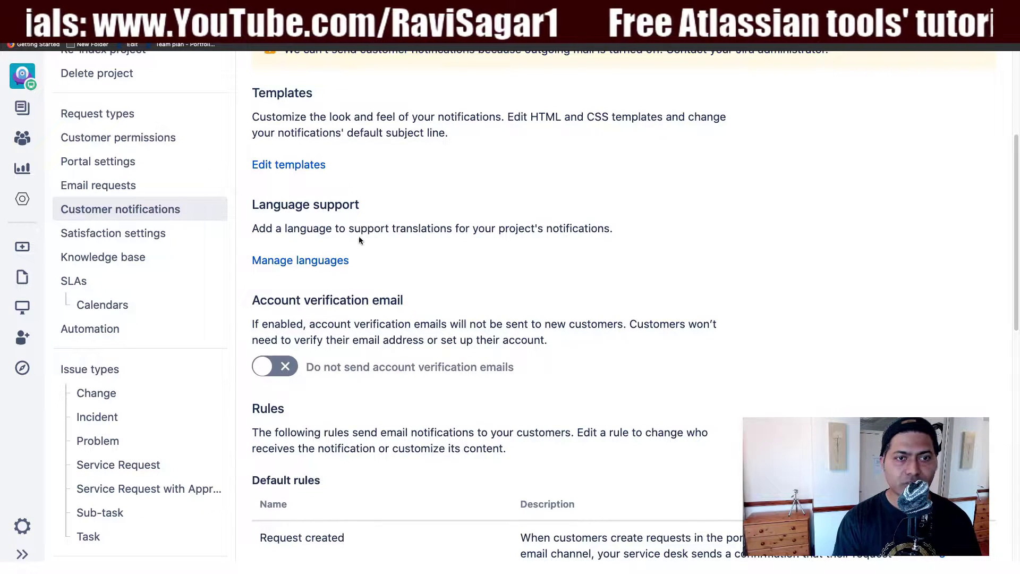
{"action": "left_click", "coordinate": [286, 260]}
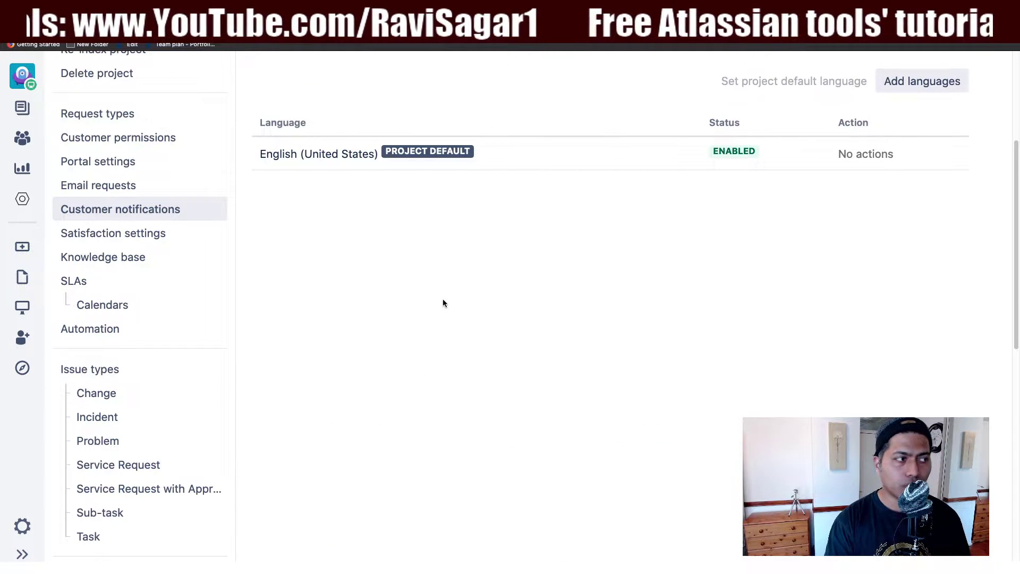
{"action": "scroll", "coordinate": [780, 285], "scroll_direction": "up", "scroll_amount": 2}
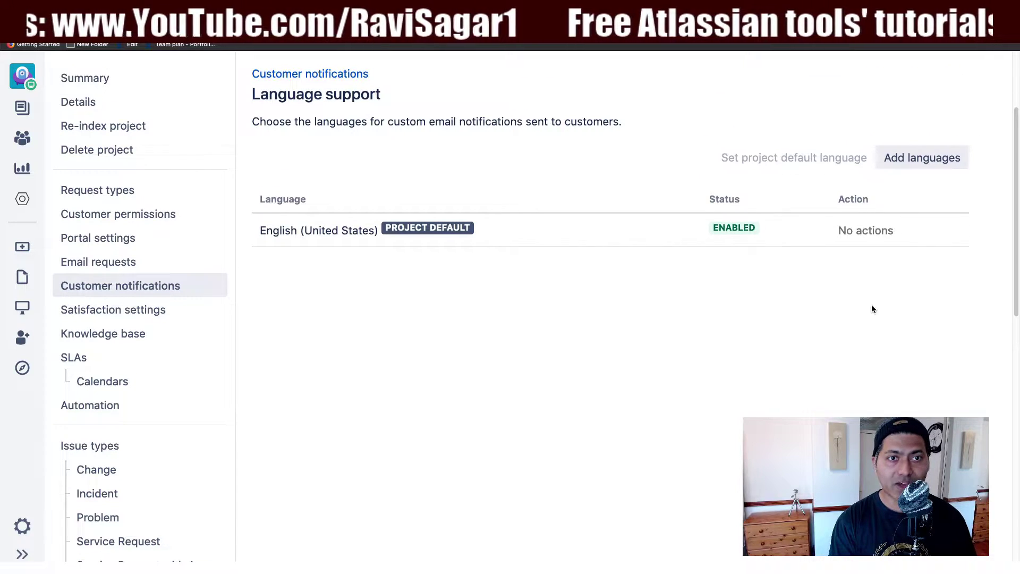
{"action": "scroll", "coordinate": [485, 250], "scroll_direction": "up", "scroll_amount": 1}
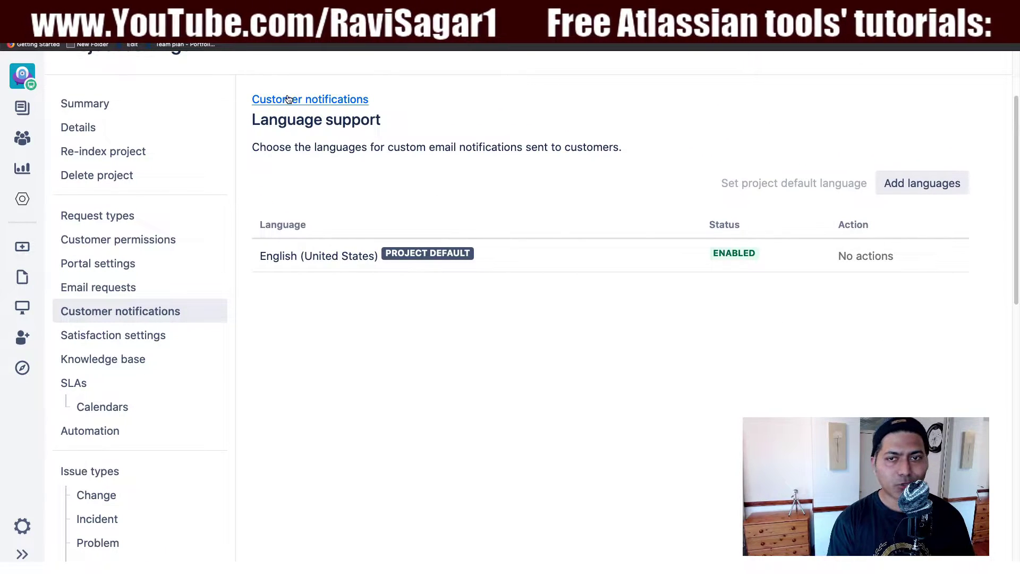
Return to Customer notifications and scroll to the default Rules list
{"action": "left_click", "coordinate": [287, 98]}
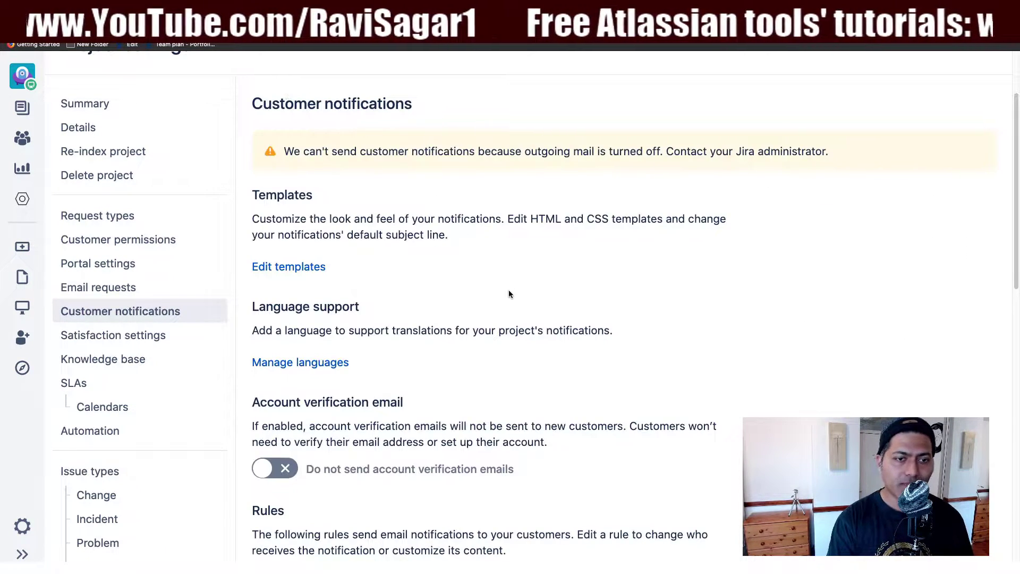
{"action": "scroll", "coordinate": [508, 290], "scroll_direction": "down", "scroll_amount": 6}
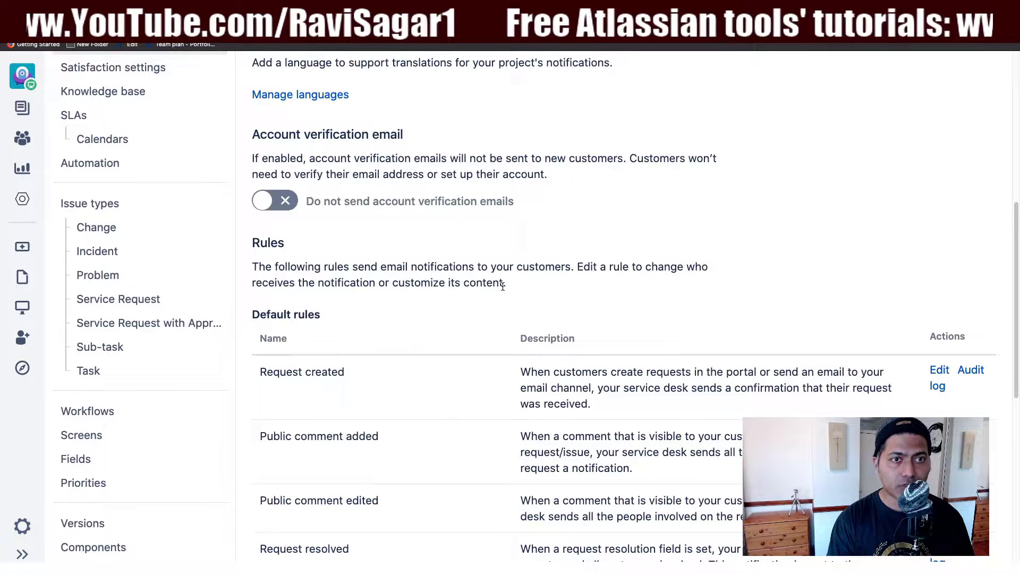
{"action": "scroll", "coordinate": [270, 242], "scroll_direction": "down", "scroll_amount": 3}
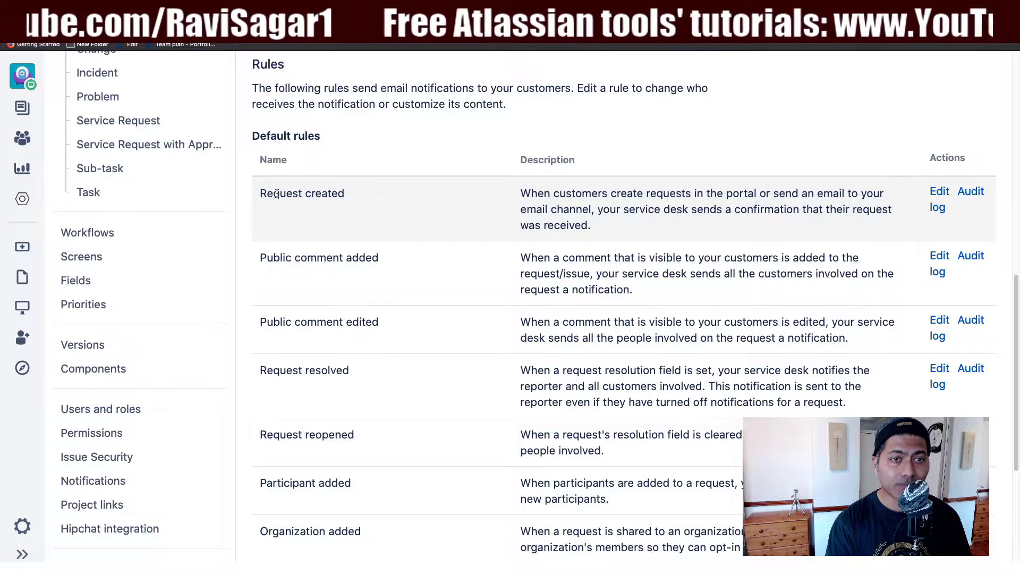
Open the Request created rule and check its recipients without changing them
{"action": "left_click", "coordinate": [940, 192]}
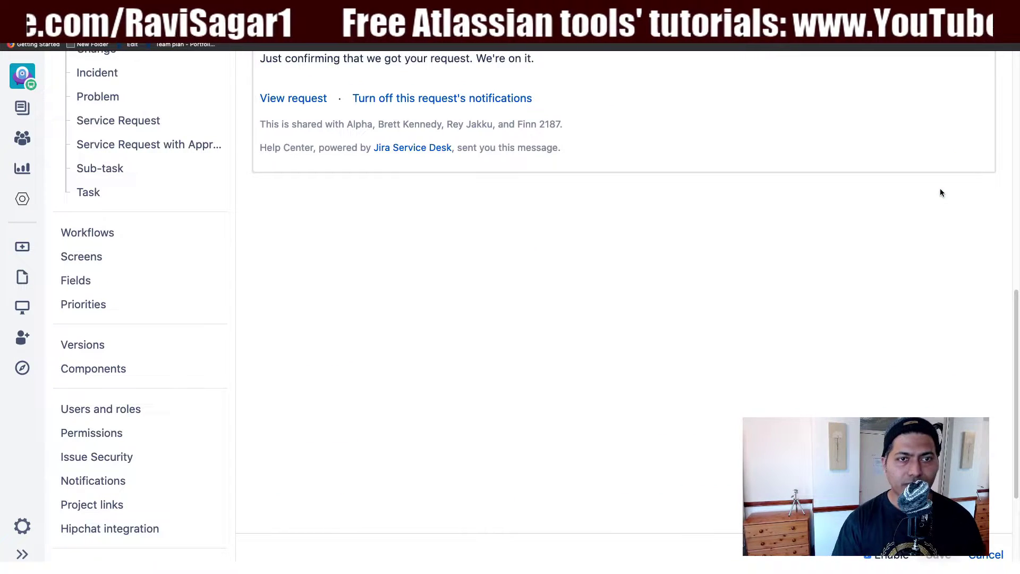
{"action": "scroll", "coordinate": [664, 234], "scroll_direction": "up", "scroll_amount": 8}
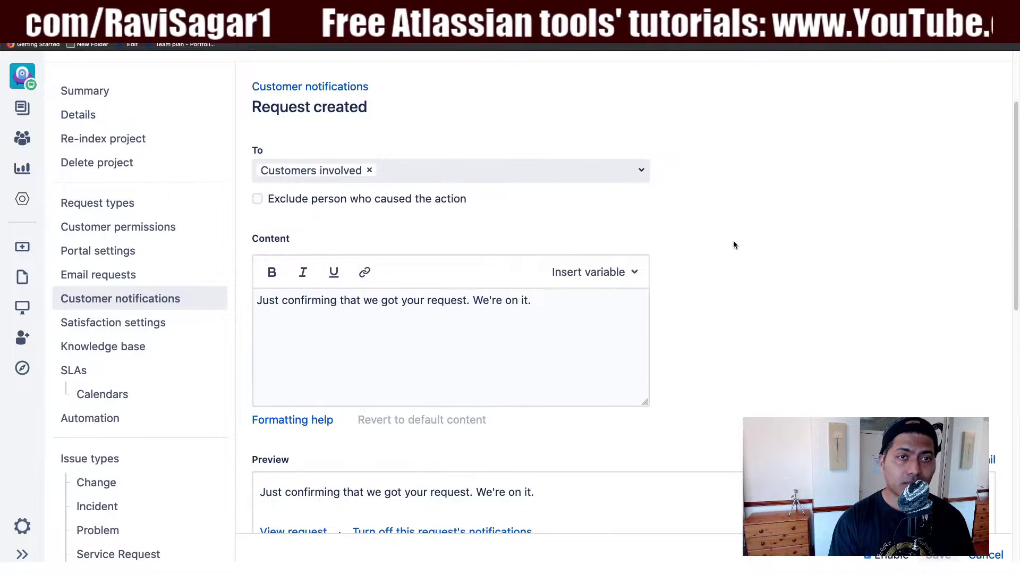
{"action": "scroll", "coordinate": [733, 241], "scroll_direction": "up", "scroll_amount": 3}
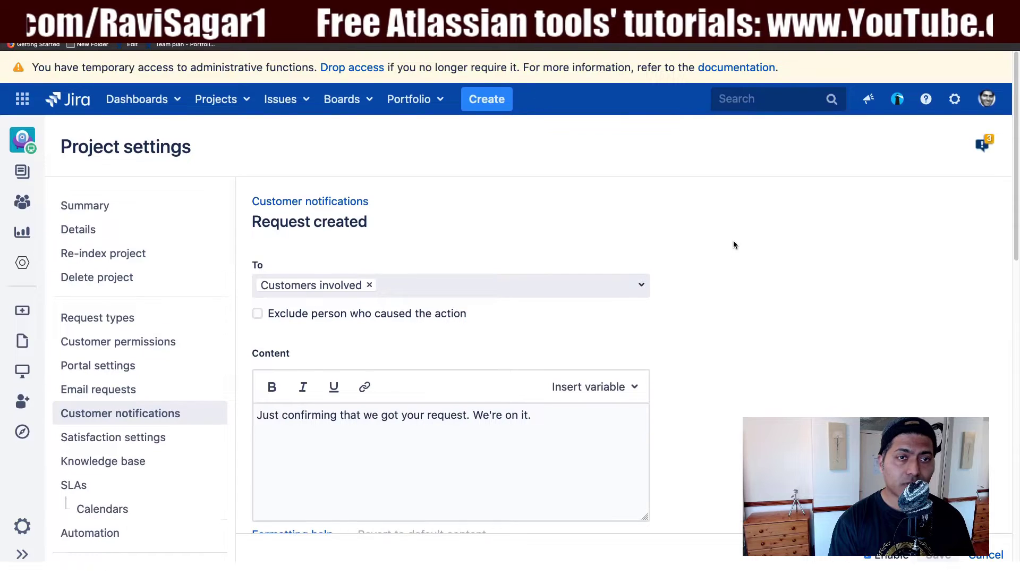
{"action": "left_click", "coordinate": [642, 285]}
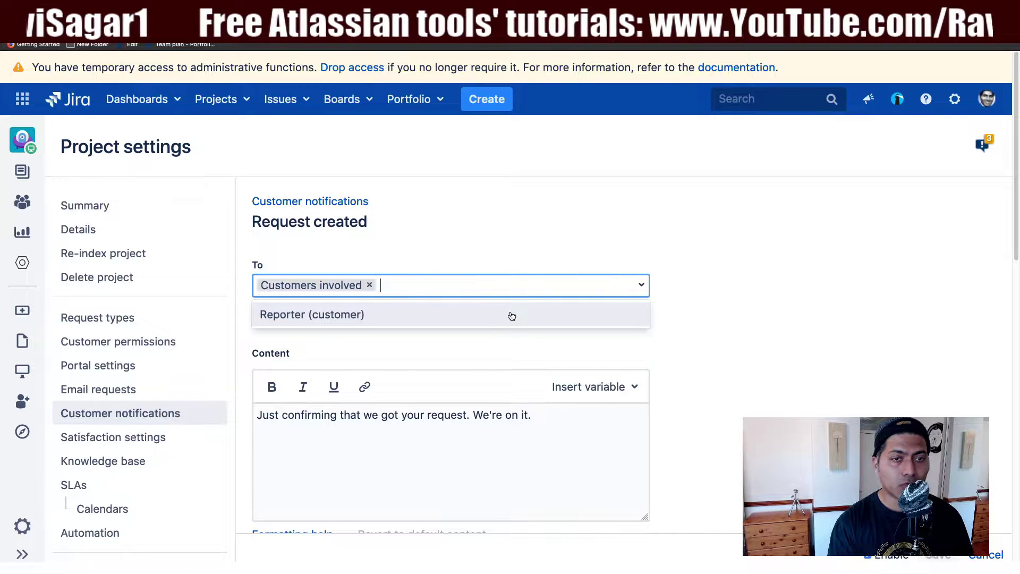
{"action": "left_click", "coordinate": [735, 314]}
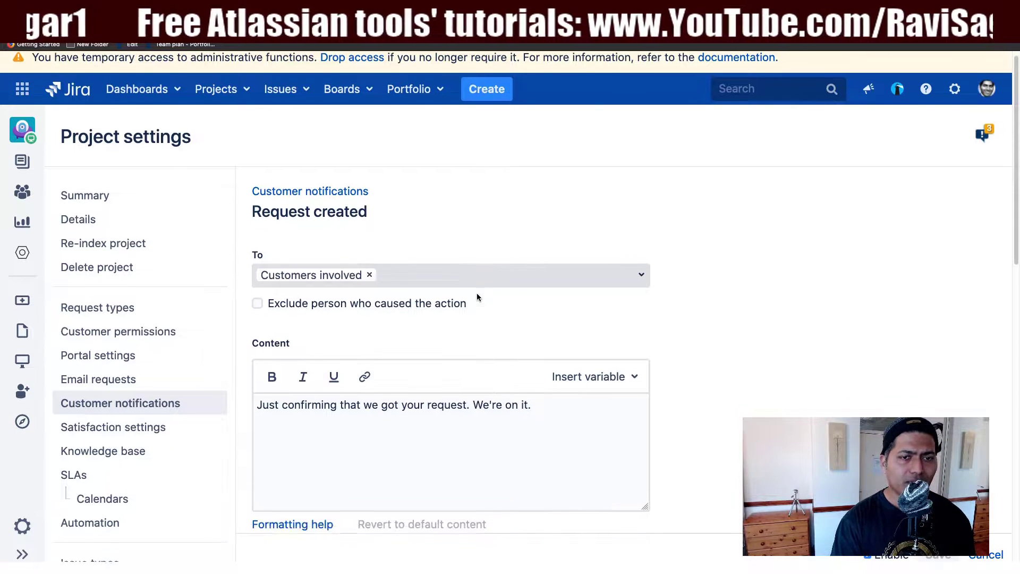
Insert ${issue.description} at the top of the message on its own line
{"action": "scroll", "coordinate": [477, 293], "scroll_direction": "down", "scroll_amount": 3}
{"action": "left_click", "coordinate": [633, 283]}
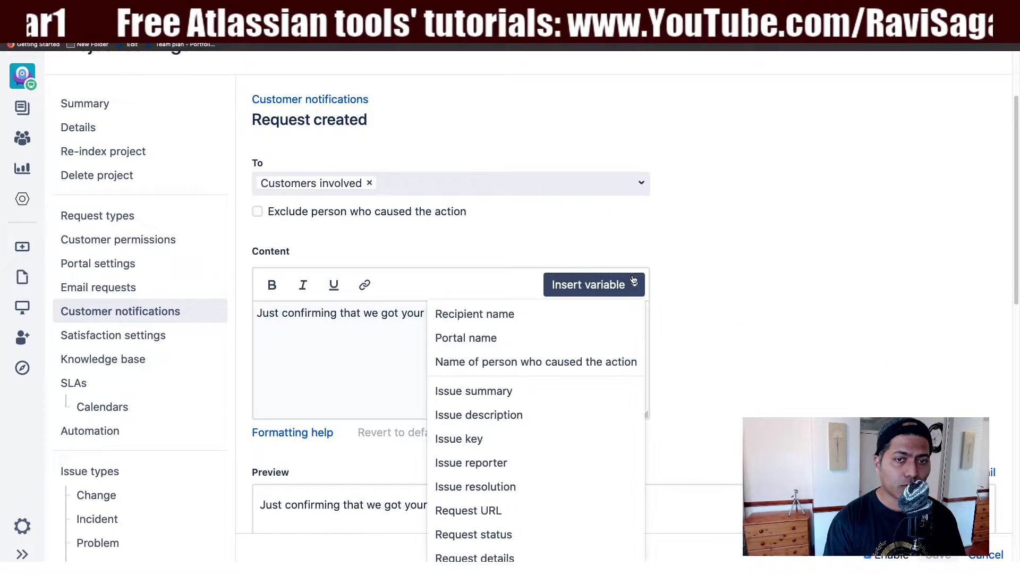
{"action": "left_click", "coordinate": [559, 420]}
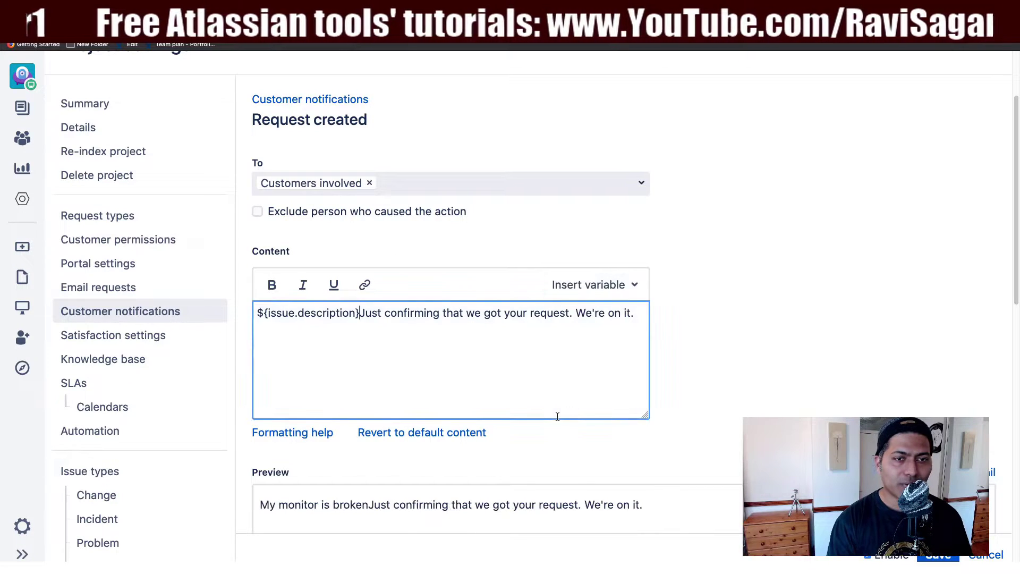
{"action": "scroll", "coordinate": [461, 339], "scroll_direction": "down", "scroll_amount": 5}
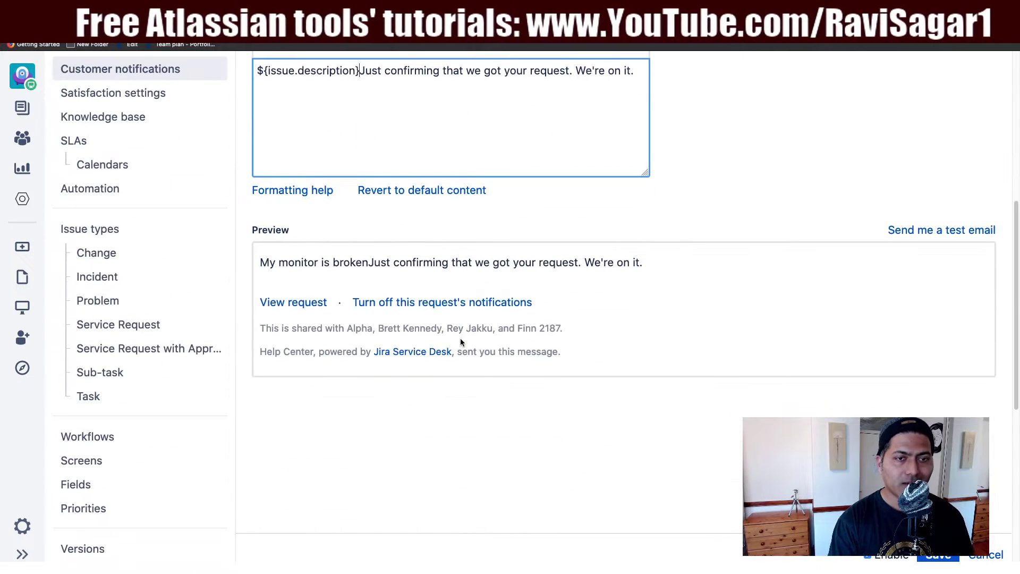
{"action": "scroll", "coordinate": [460, 339], "scroll_direction": "up", "scroll_amount": 5}
{"action": "scroll", "coordinate": [461, 339], "scroll_direction": "down", "scroll_amount": 3}
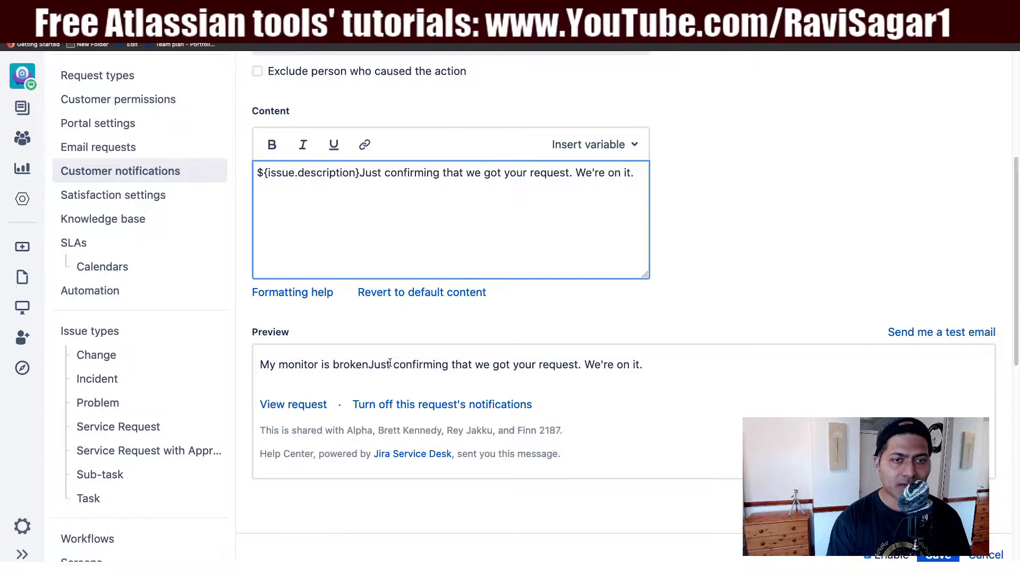
{"action": "scroll", "coordinate": [389, 363], "scroll_direction": "up", "scroll_amount": 3}
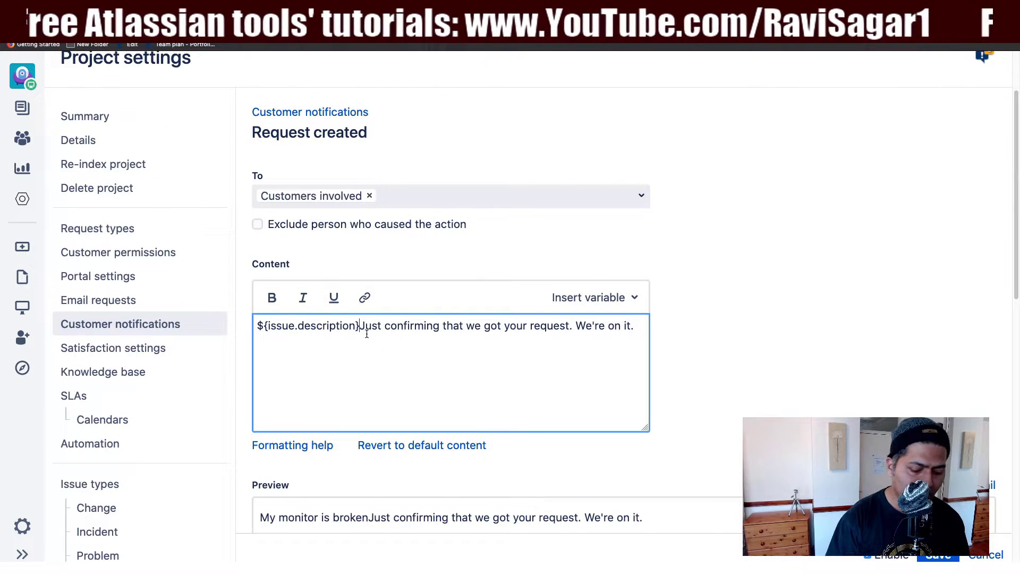
{"action": "key", "text": "Return"}
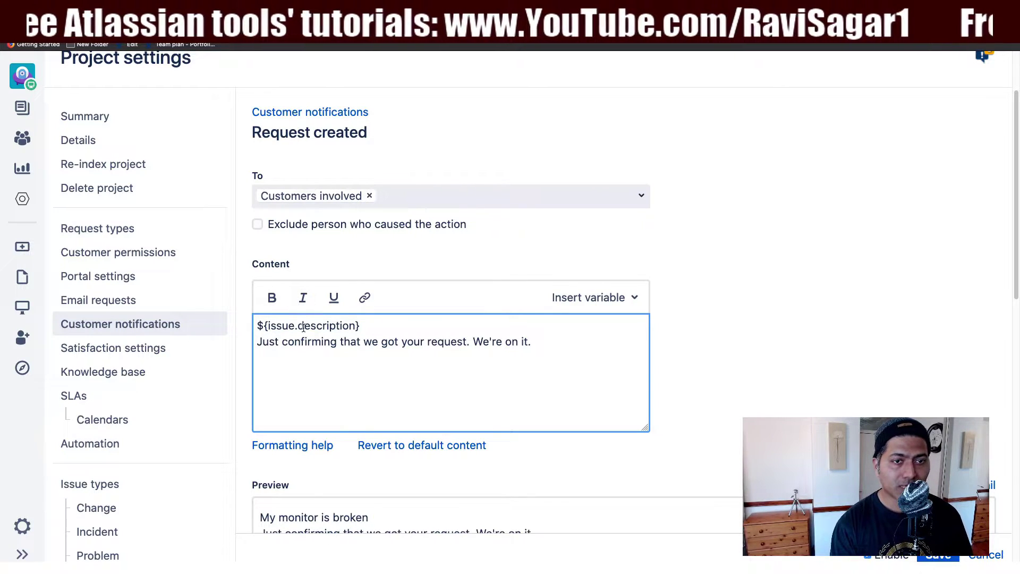
Make the description variable bold and save the Request created notification
{"action": "triple_click", "coordinate": [303, 327]}
{"action": "left_click", "coordinate": [272, 299]}
{"action": "scroll", "coordinate": [600, 380], "scroll_direction": "down", "scroll_amount": 5}
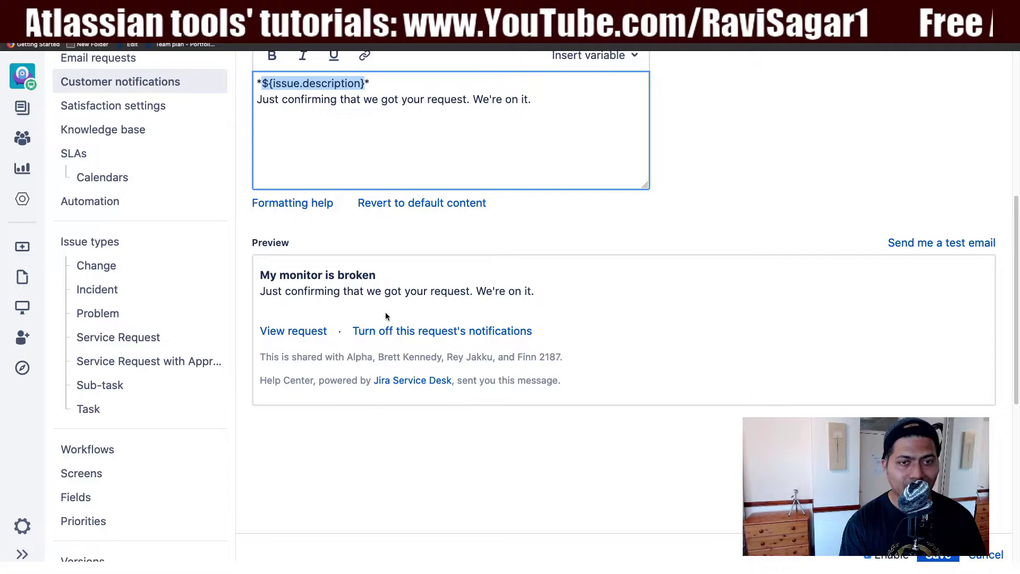
{"action": "scroll", "coordinate": [425, 359], "scroll_direction": "up", "scroll_amount": 3}
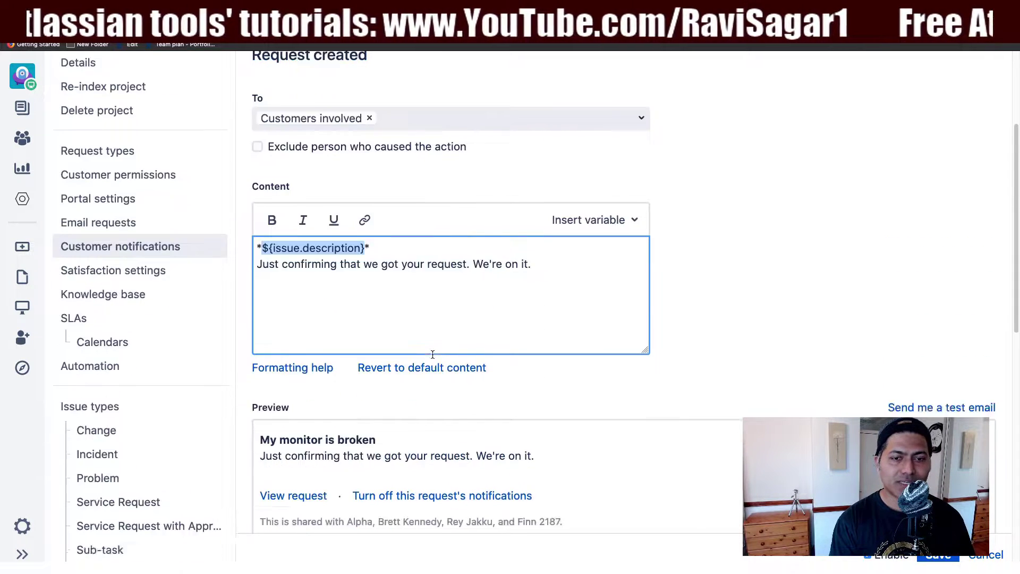
{"action": "scroll", "coordinate": [432, 353], "scroll_direction": "down", "scroll_amount": 2}
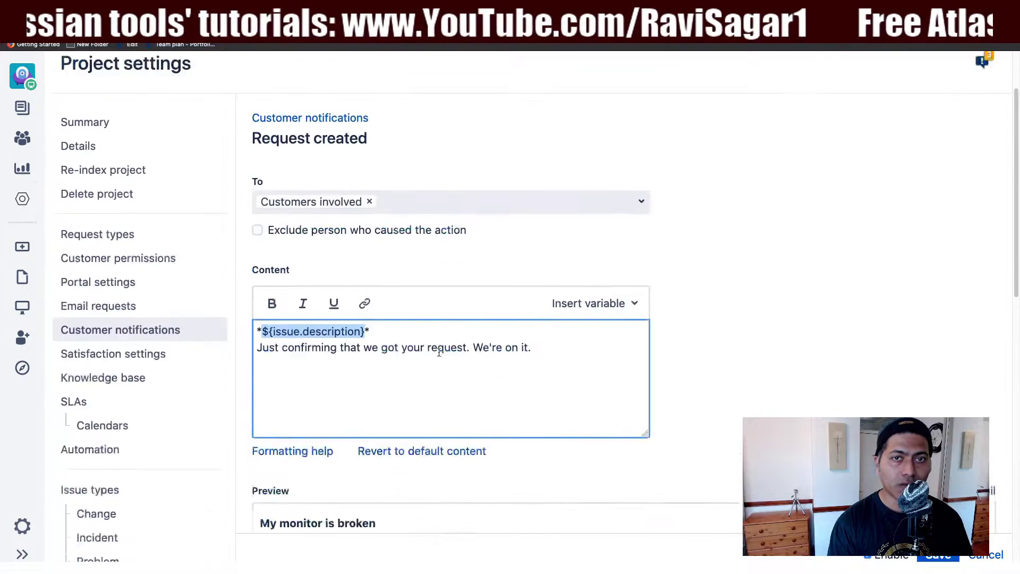
{"action": "scroll", "coordinate": [433, 357], "scroll_direction": "up", "scroll_amount": 6}
{"action": "scroll", "coordinate": [910, 557], "scroll_direction": "down", "scroll_amount": 5}
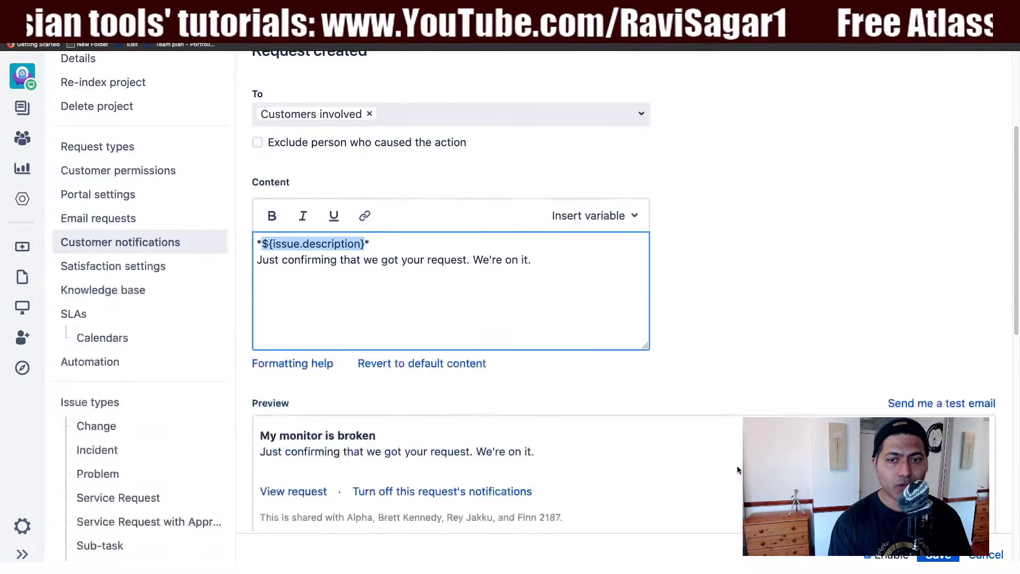
{"action": "left_click", "coordinate": [910, 556]}
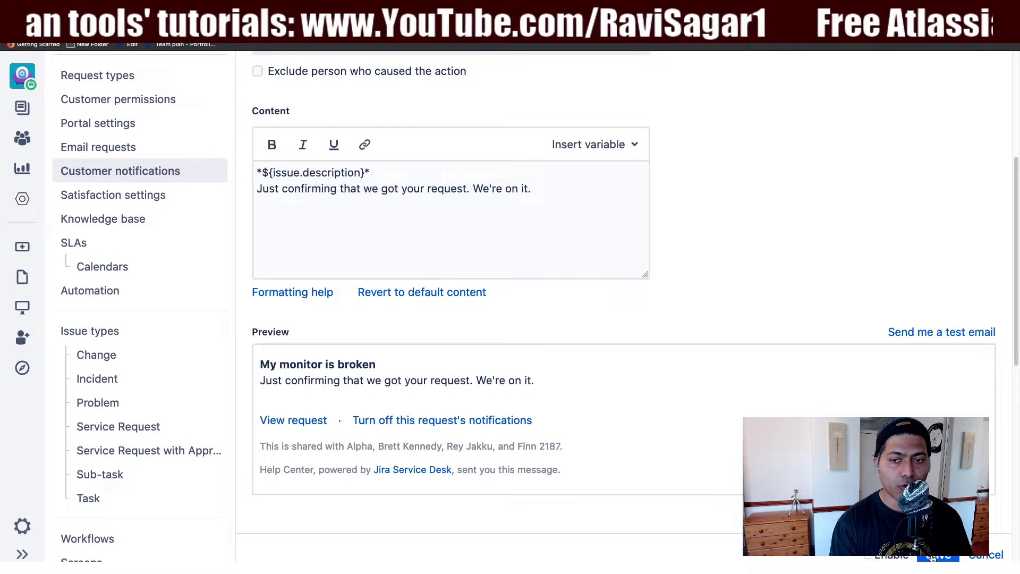
Recheck the saved Request created rule, then follow 'Add custom rules in Automation'
{"action": "scroll", "coordinate": [366, 362], "scroll_direction": "down", "scroll_amount": 3}
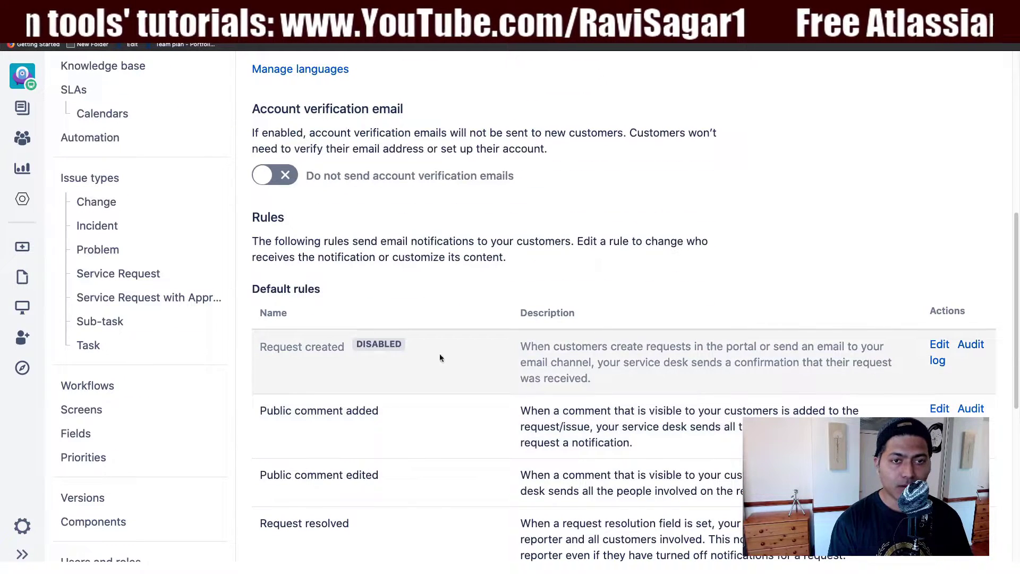
{"action": "left_click", "coordinate": [939, 344]}
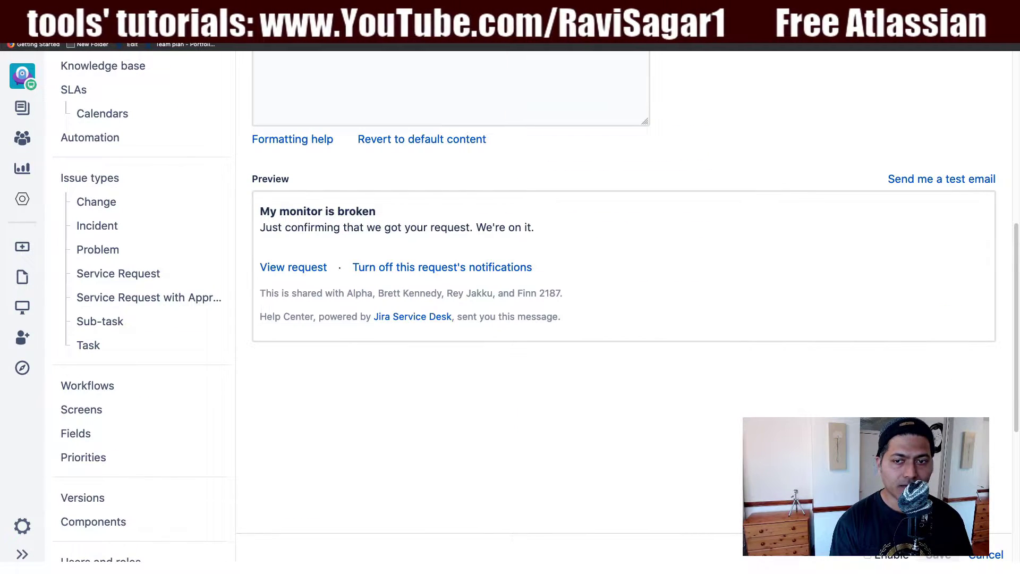
{"action": "left_click", "coordinate": [986, 554]}
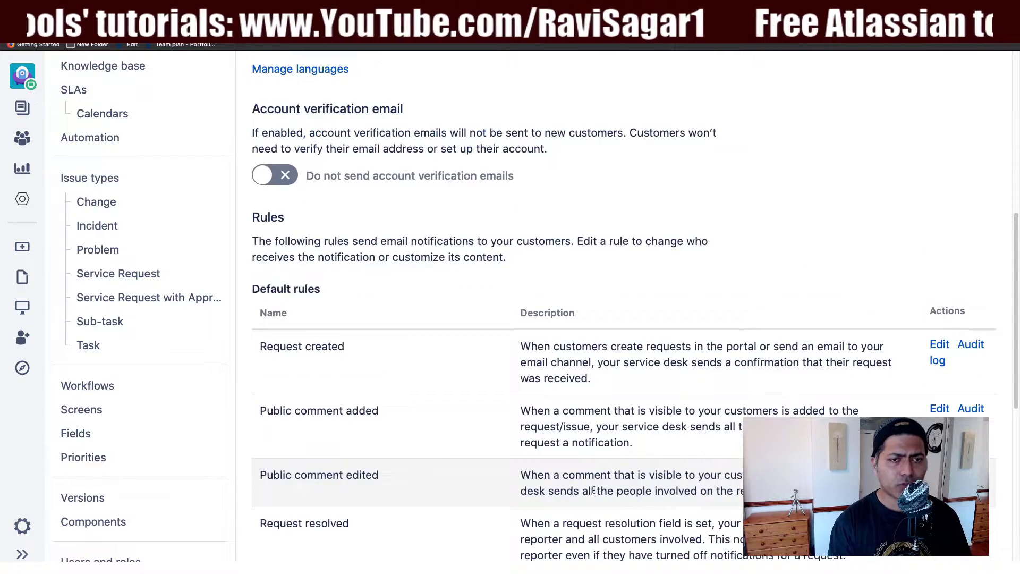
{"action": "scroll", "coordinate": [321, 375], "scroll_direction": "down", "scroll_amount": 5}
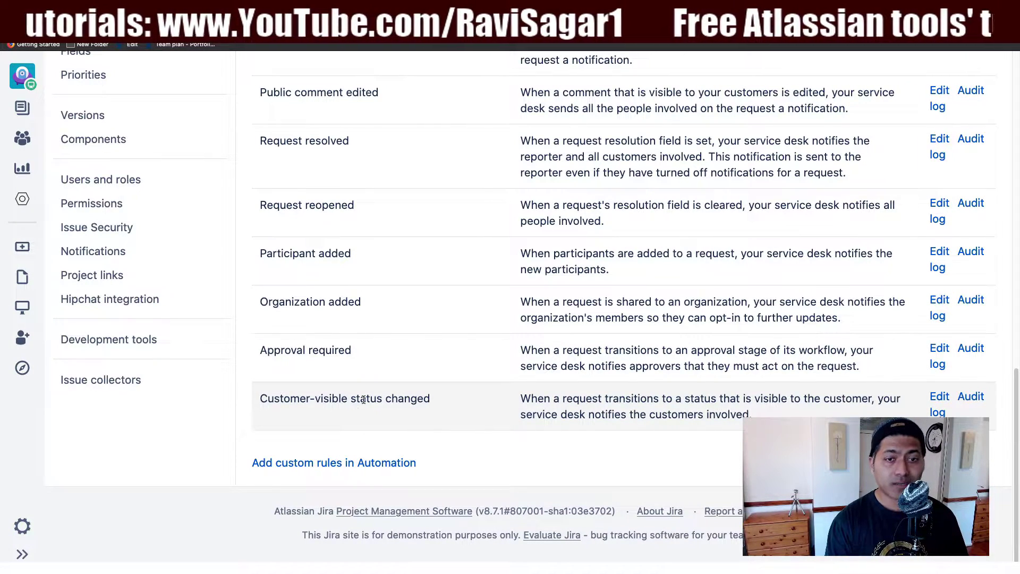
{"action": "left_click", "coordinate": [329, 463]}
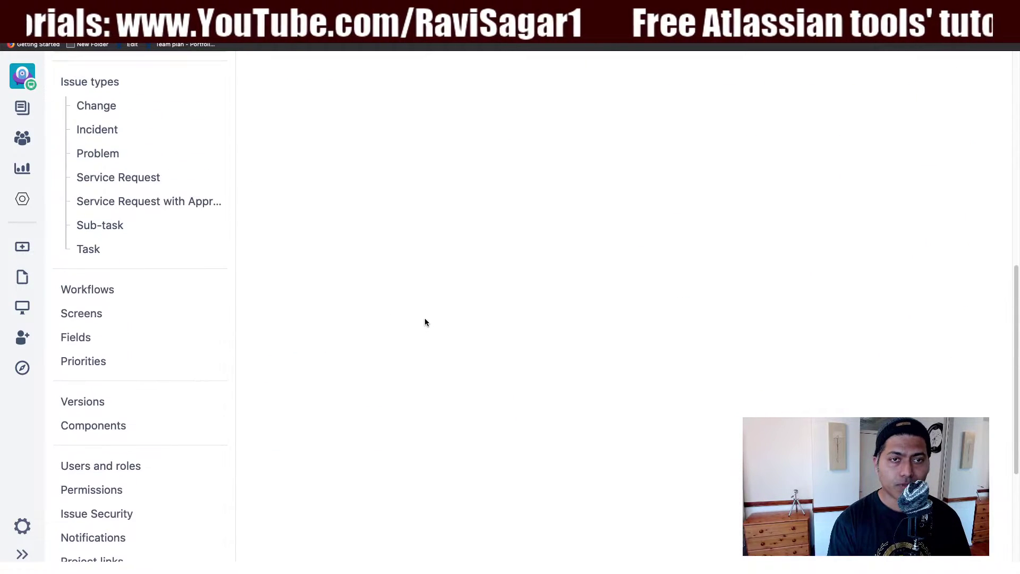
Start a new automation rule from the Custom rule template
{"action": "scroll", "coordinate": [425, 321], "scroll_direction": "up", "scroll_amount": 3}
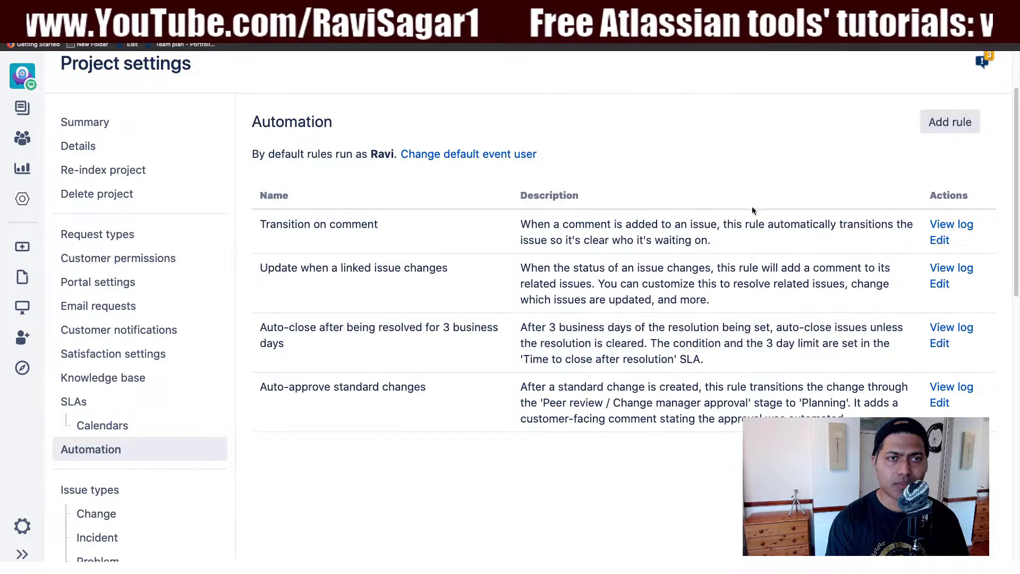
{"action": "left_click", "coordinate": [948, 127]}
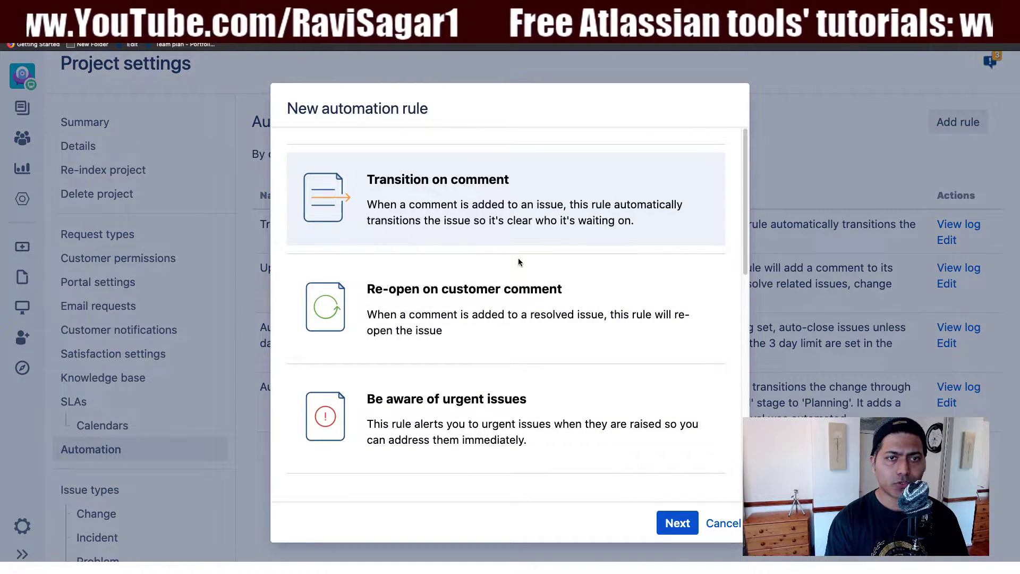
{"action": "scroll", "coordinate": [491, 276], "scroll_direction": "down", "scroll_amount": 5}
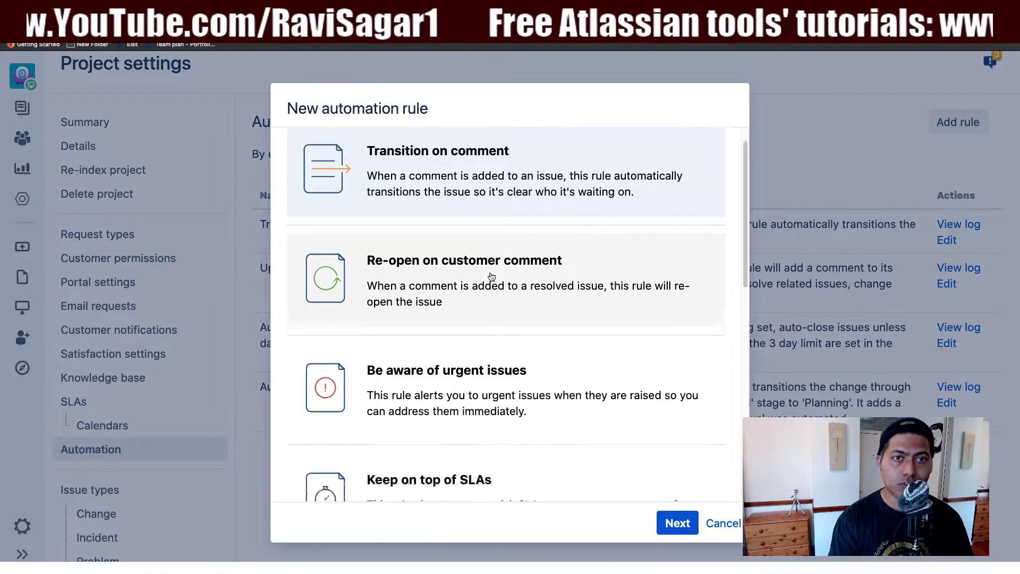
{"action": "scroll", "coordinate": [491, 276], "scroll_direction": "up", "scroll_amount": 5}
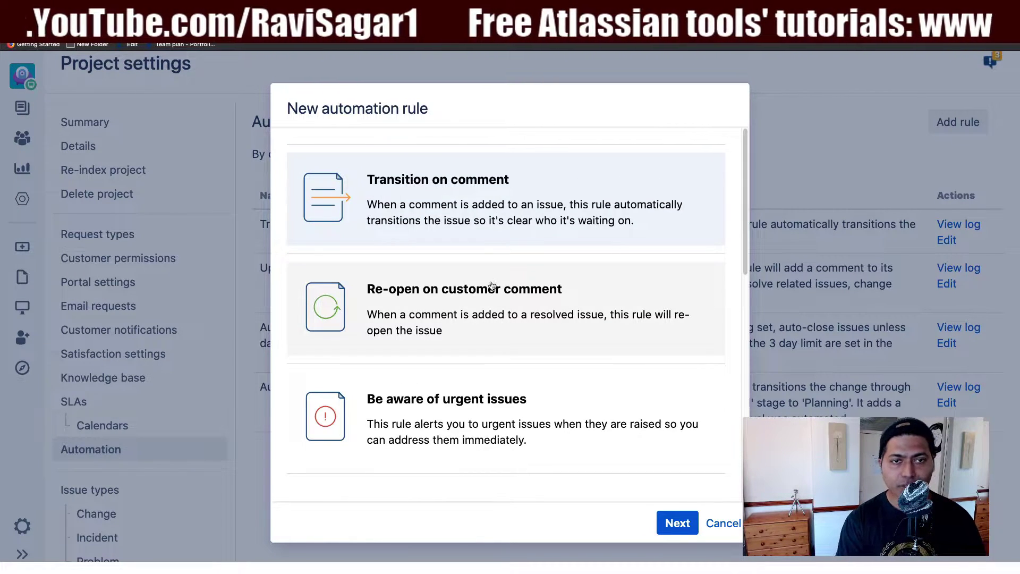
{"action": "scroll", "coordinate": [499, 314], "scroll_direction": "down", "scroll_amount": 5}
{"action": "scroll", "coordinate": [502, 315], "scroll_direction": "down", "scroll_amount": 2}
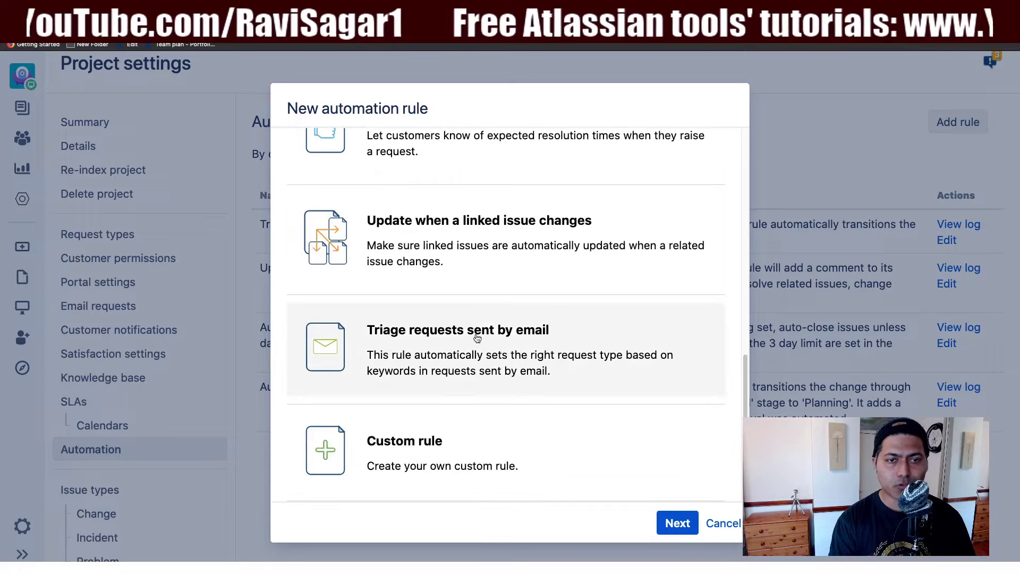
{"action": "left_click", "coordinate": [424, 441]}
{"action": "left_click", "coordinate": [665, 524]}
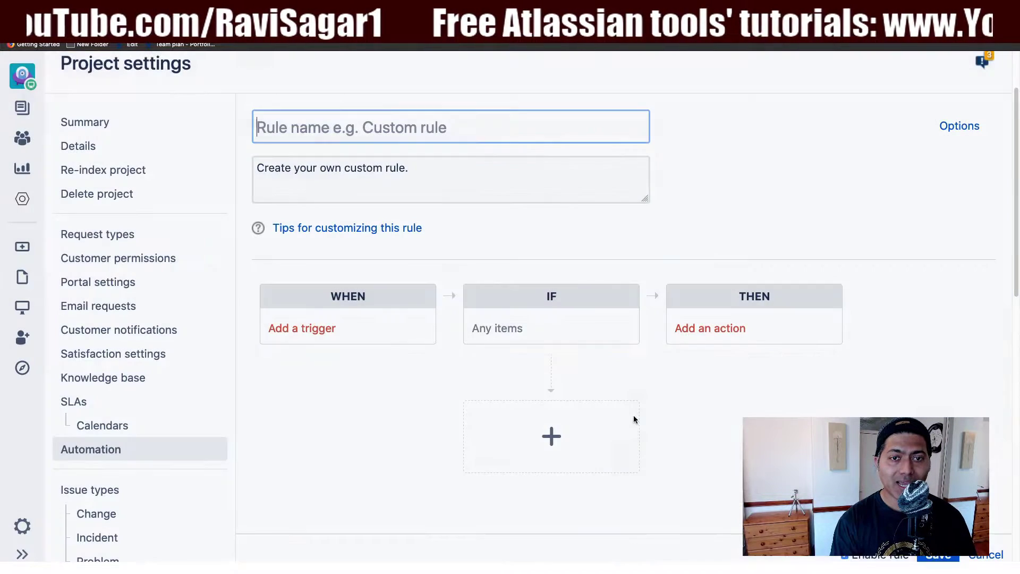
Browse and search the available actions for the new rule
{"action": "left_click", "coordinate": [722, 330]}
{"action": "left_click", "coordinate": [763, 351]}
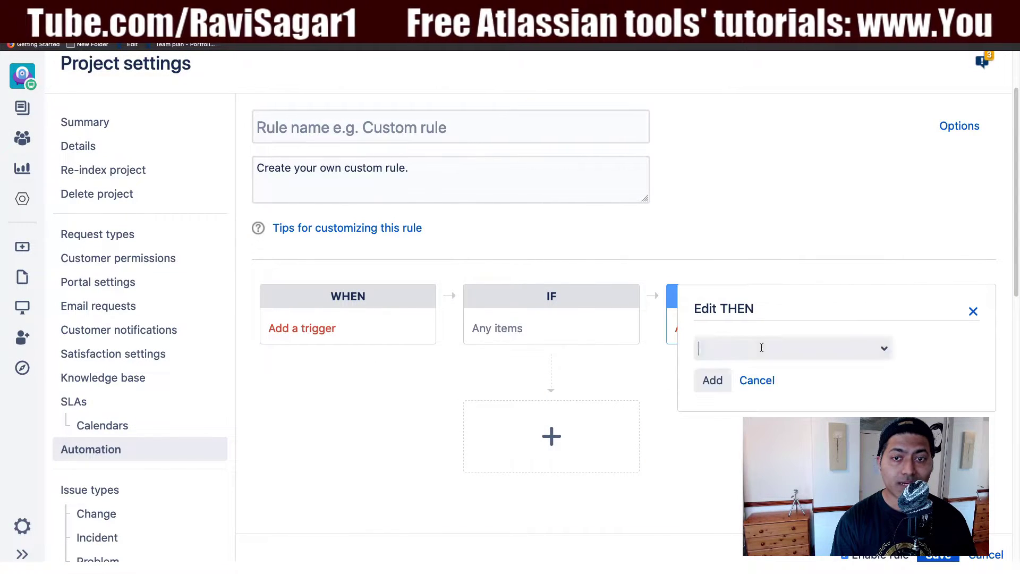
{"action": "left_click", "coordinate": [887, 349]}
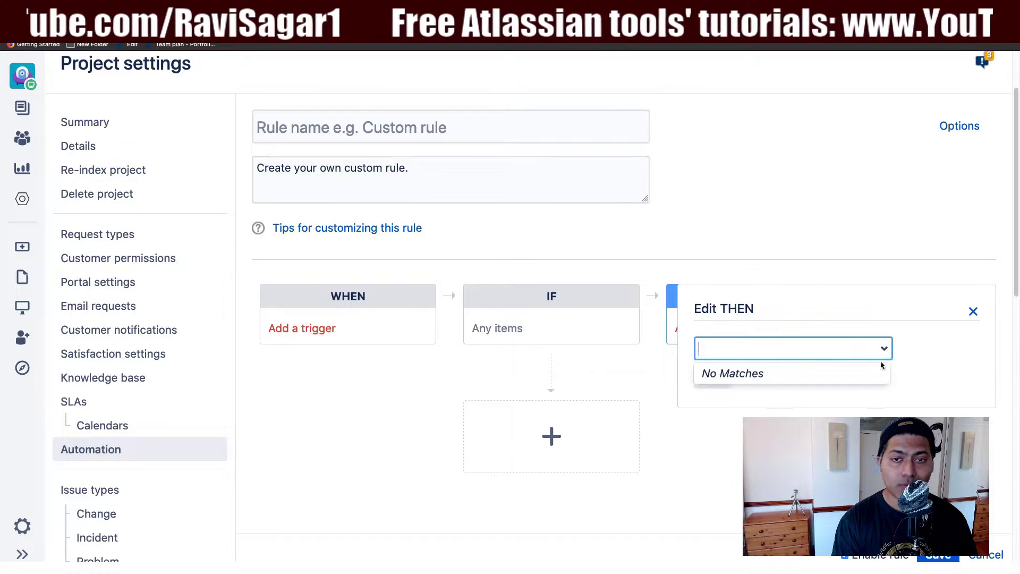
{"action": "left_click", "coordinate": [837, 344]}
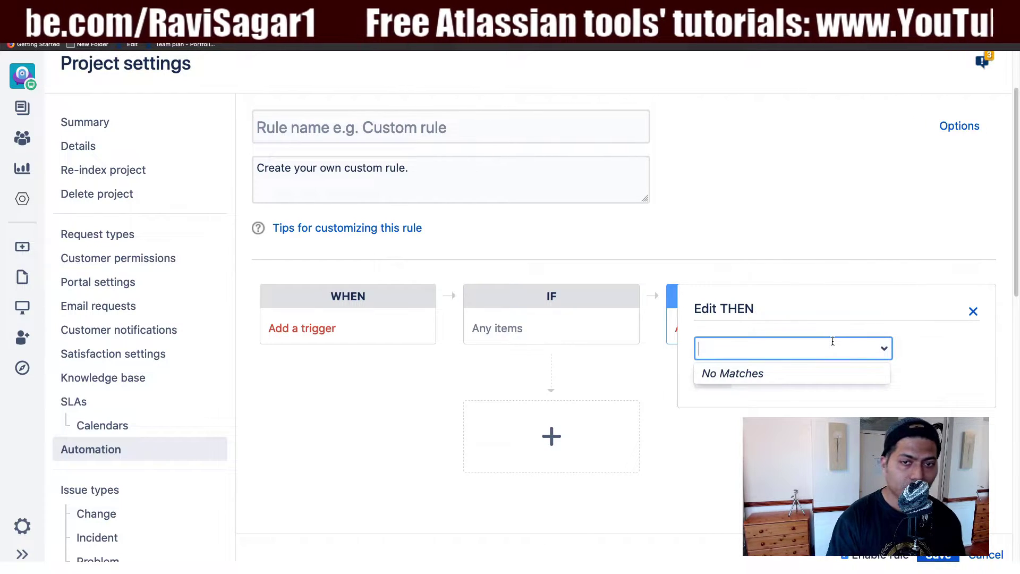
{"action": "type", "text": "s"}
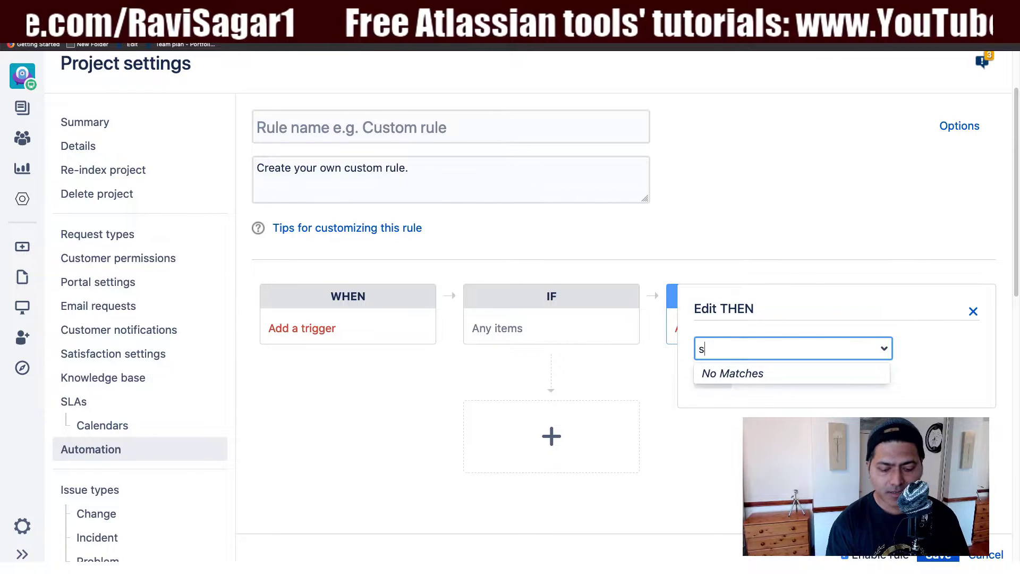
{"action": "key", "text": "BackSpace"}
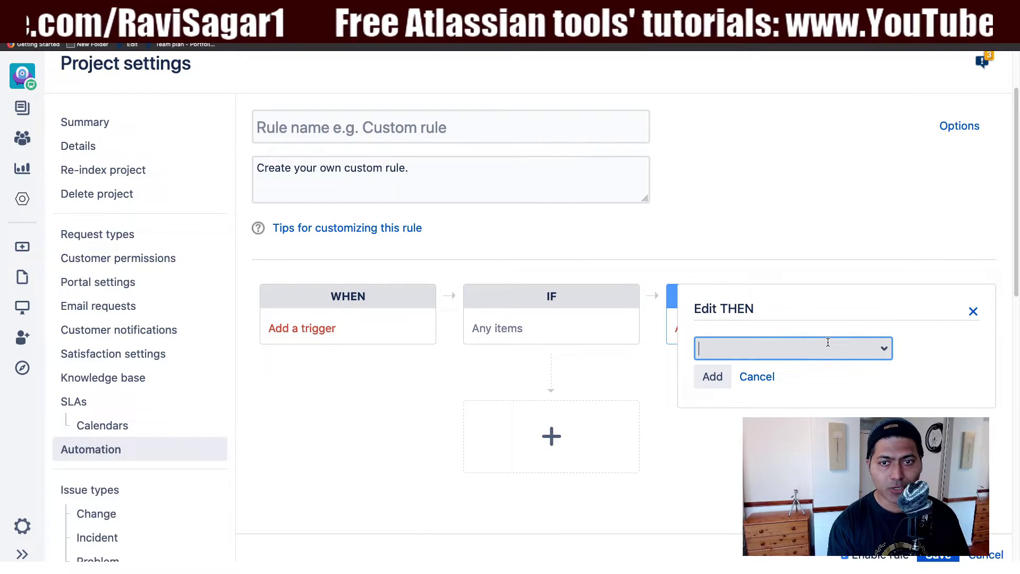
{"action": "left_click", "coordinate": [884, 349]}
Set the rule's trigger to Issue created
{"action": "left_click", "coordinate": [309, 326]}
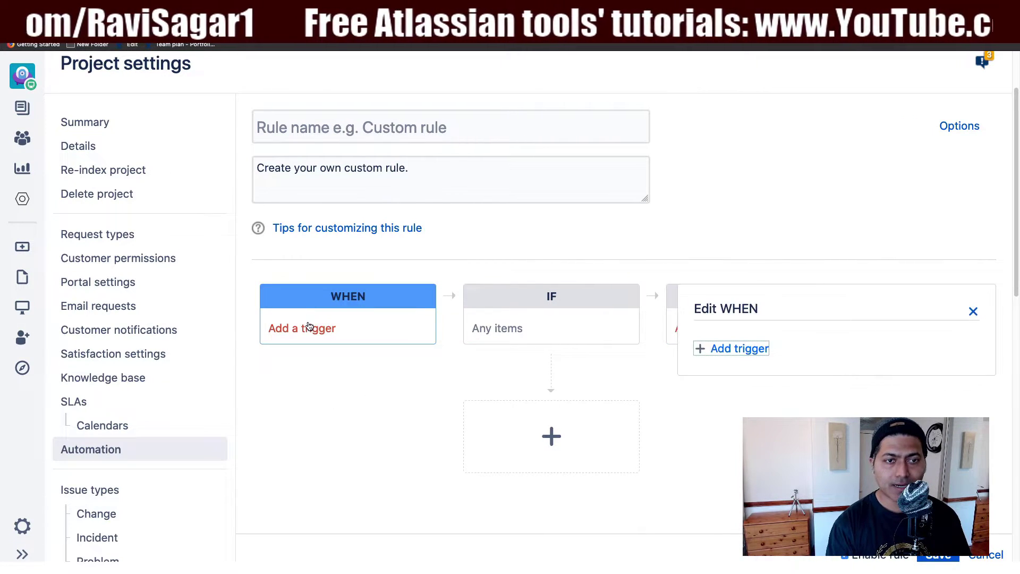
{"action": "left_click", "coordinate": [739, 349]}
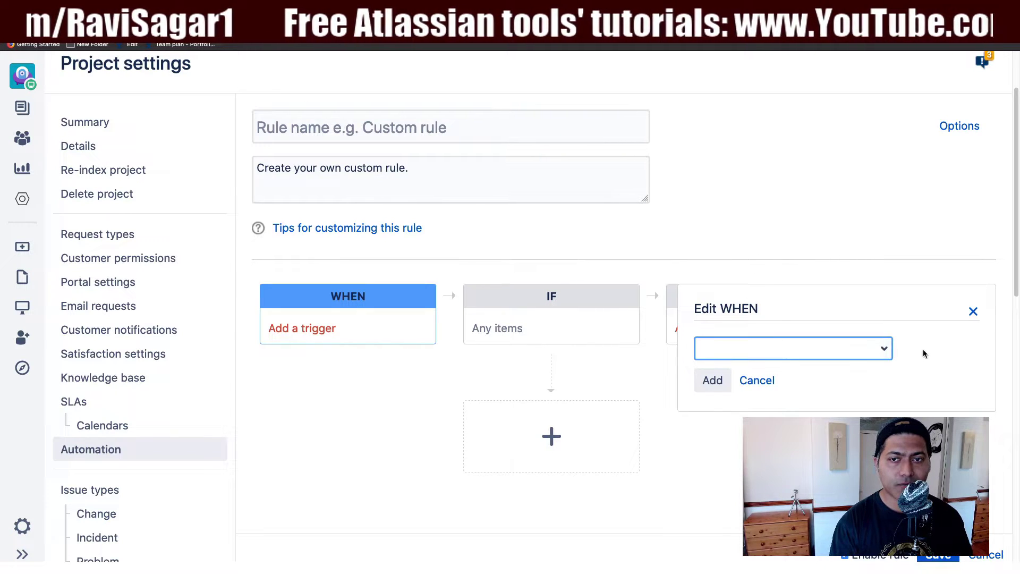
{"action": "left_click", "coordinate": [873, 351]}
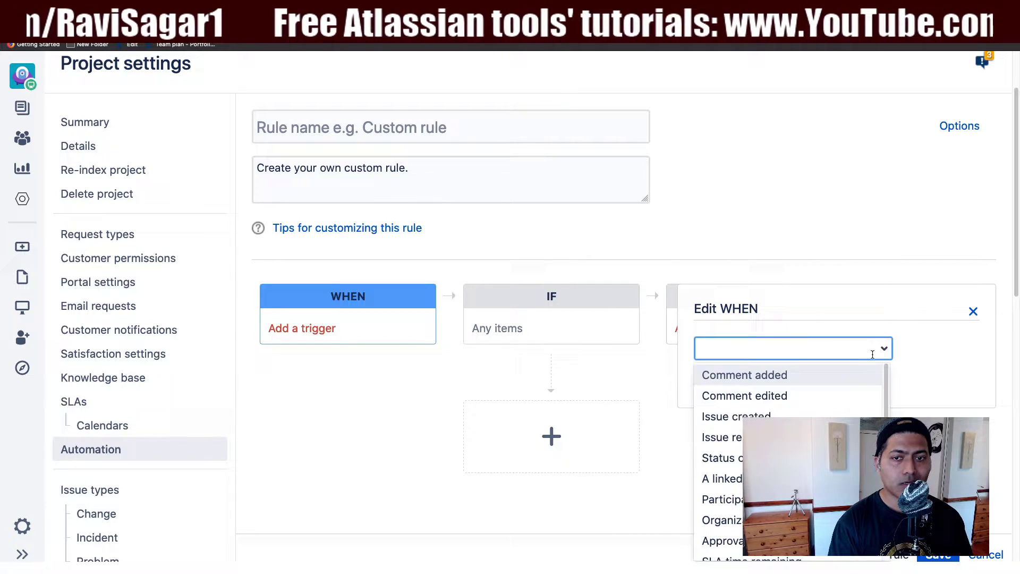
{"action": "left_click", "coordinate": [770, 416]}
{"action": "left_click", "coordinate": [713, 376]}
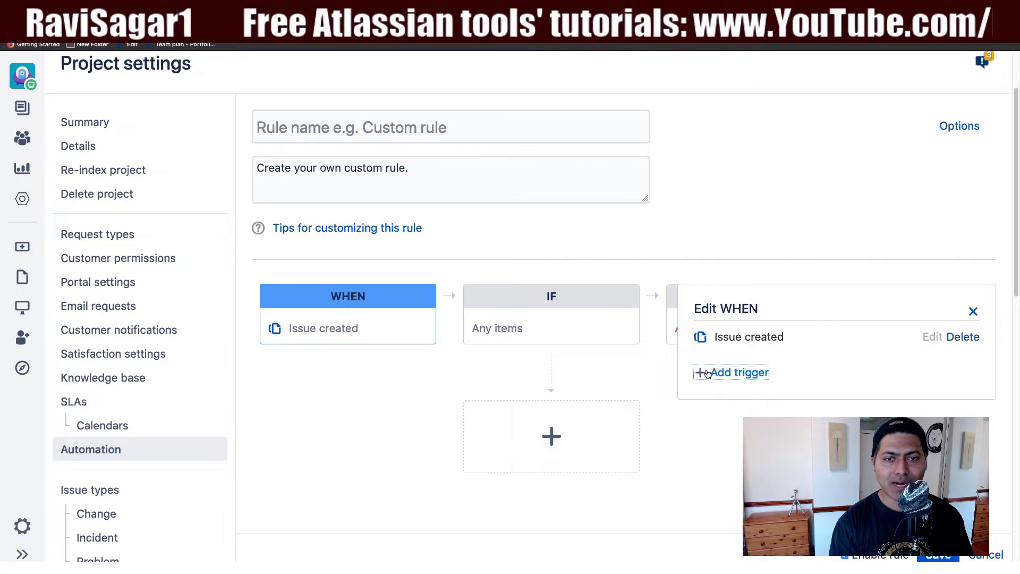
{"action": "left_click", "coordinate": [973, 312]}
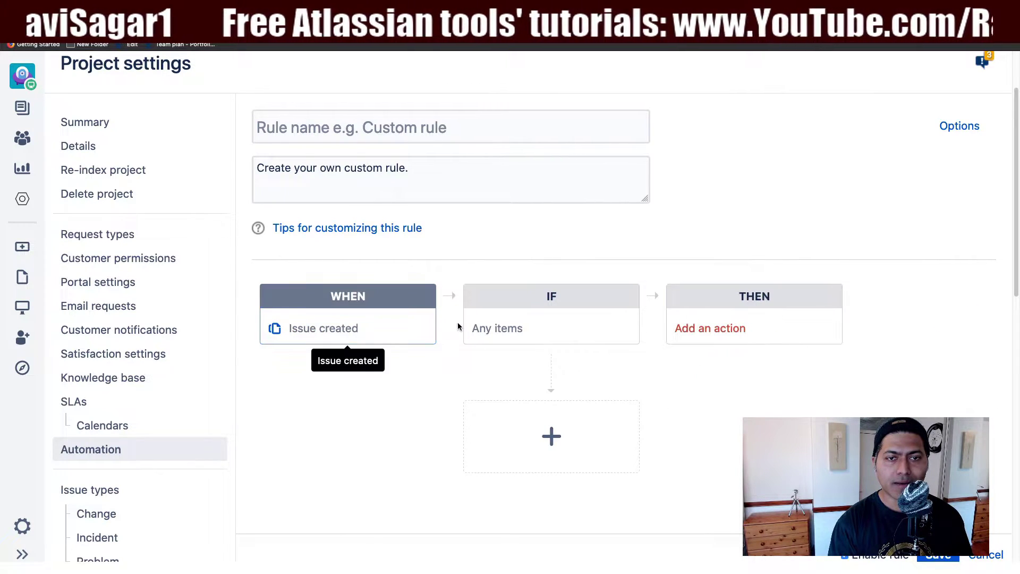
Add a User type condition requiring the user to be a Customer
{"action": "left_click", "coordinate": [519, 329]}
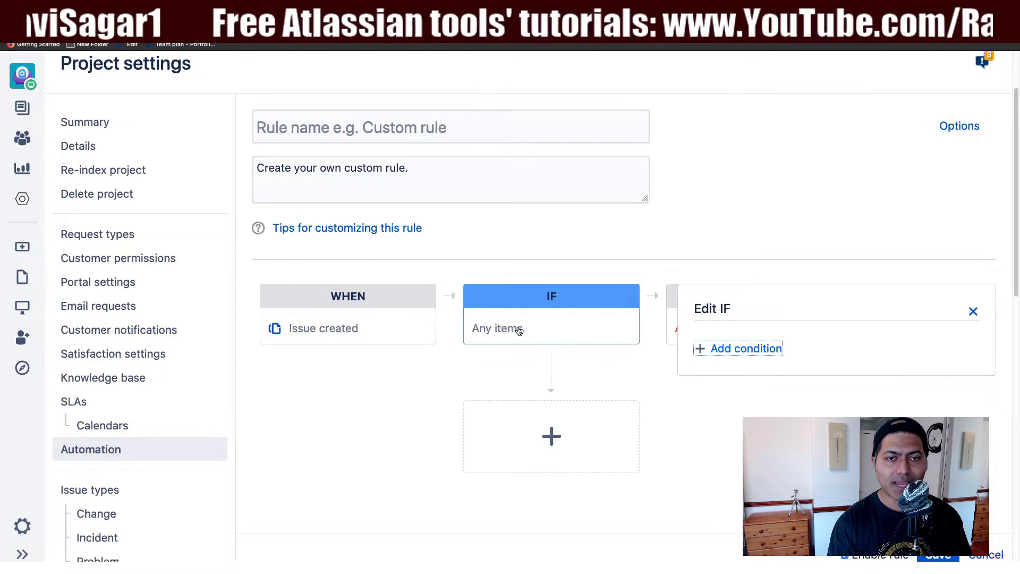
{"action": "left_click", "coordinate": [761, 351]}
{"action": "left_click", "coordinate": [886, 349]}
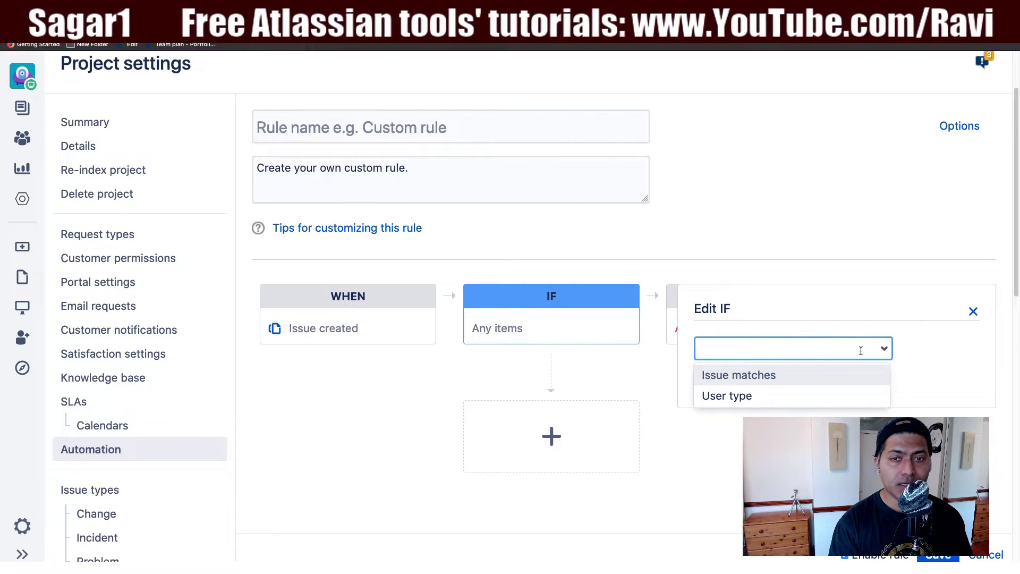
{"action": "left_click", "coordinate": [736, 395]}
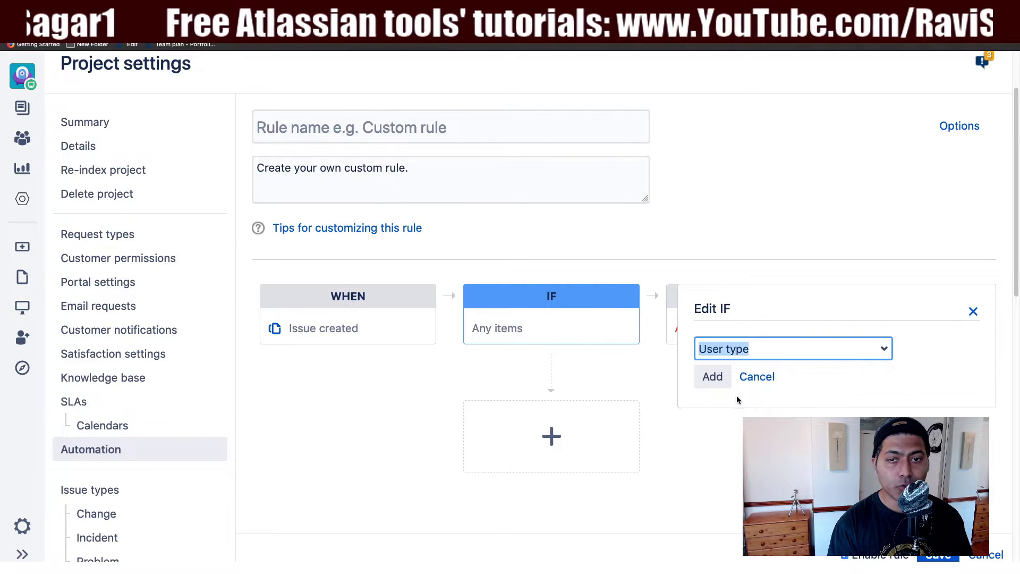
{"action": "left_click", "coordinate": [711, 374]}
{"action": "left_click", "coordinate": [725, 421]}
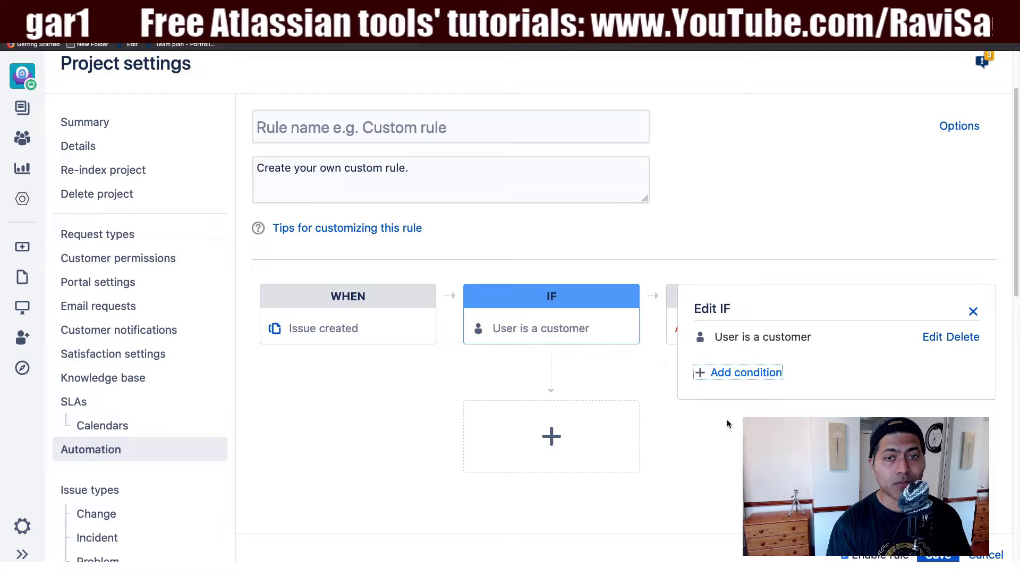
{"action": "left_click", "coordinate": [973, 311]}
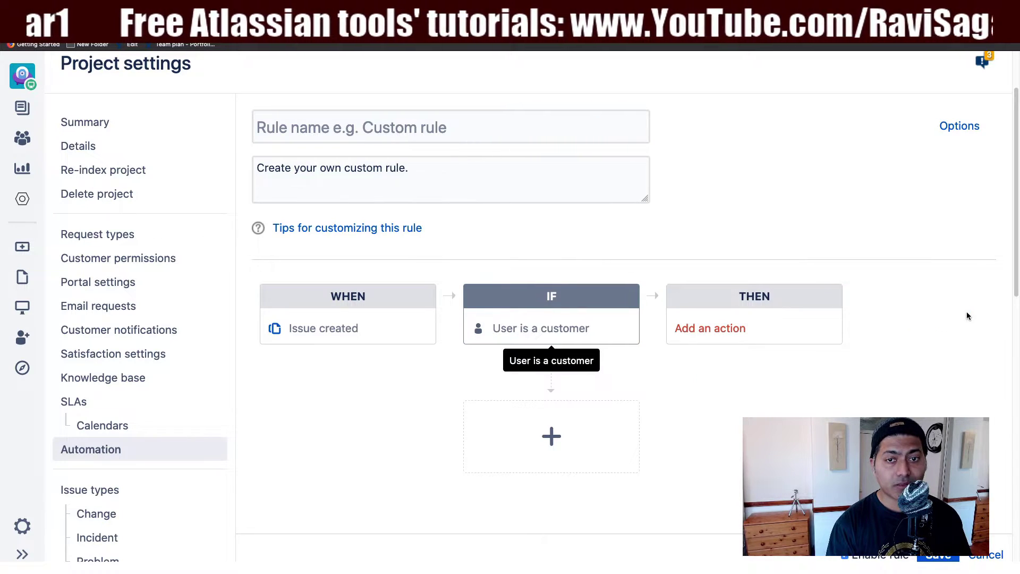
Add a Send email action addressed to Customers involved
{"action": "left_click", "coordinate": [717, 329]}
{"action": "left_click", "coordinate": [739, 350]}
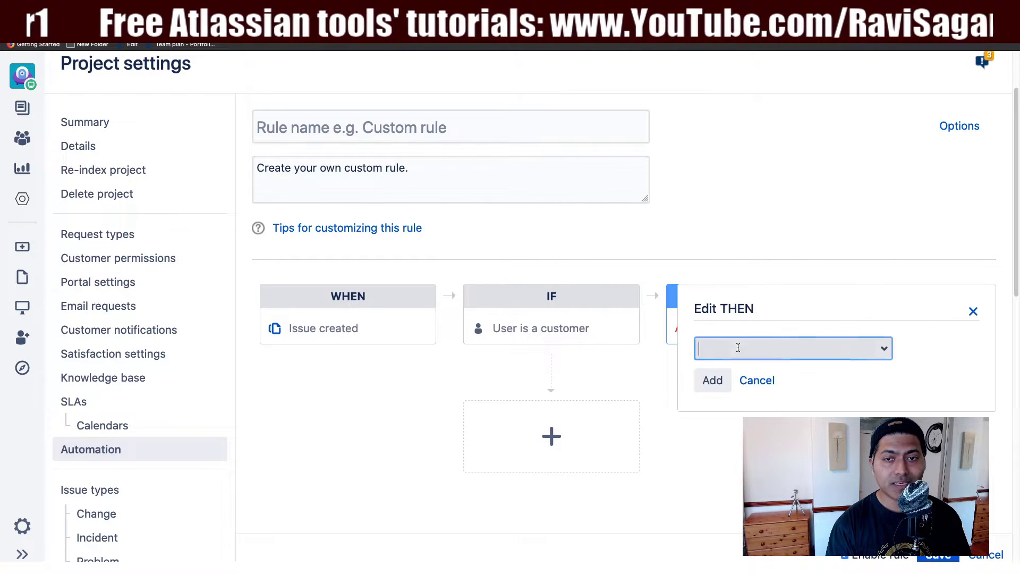
{"action": "left_click", "coordinate": [883, 350]}
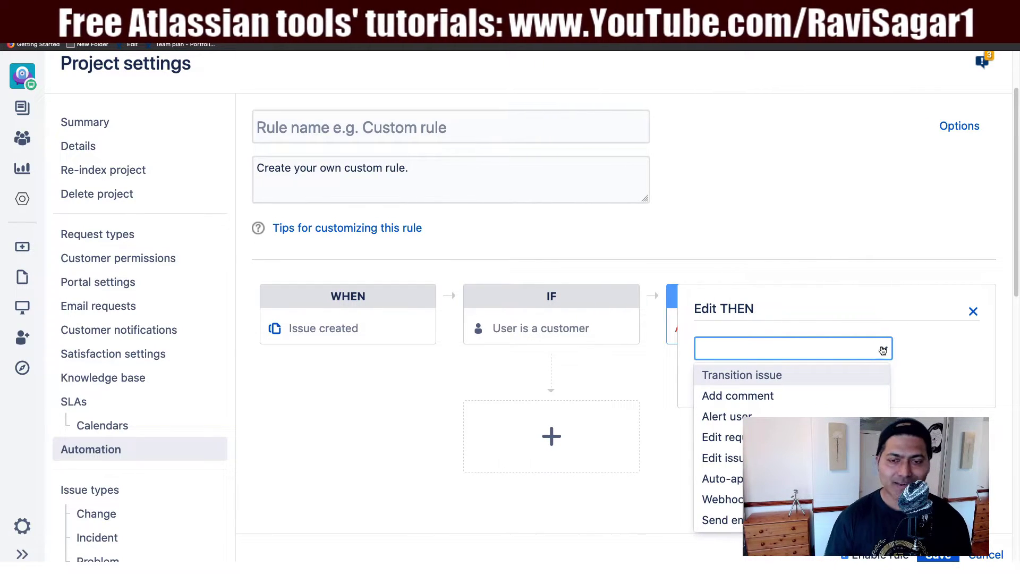
{"action": "left_click", "coordinate": [717, 519]}
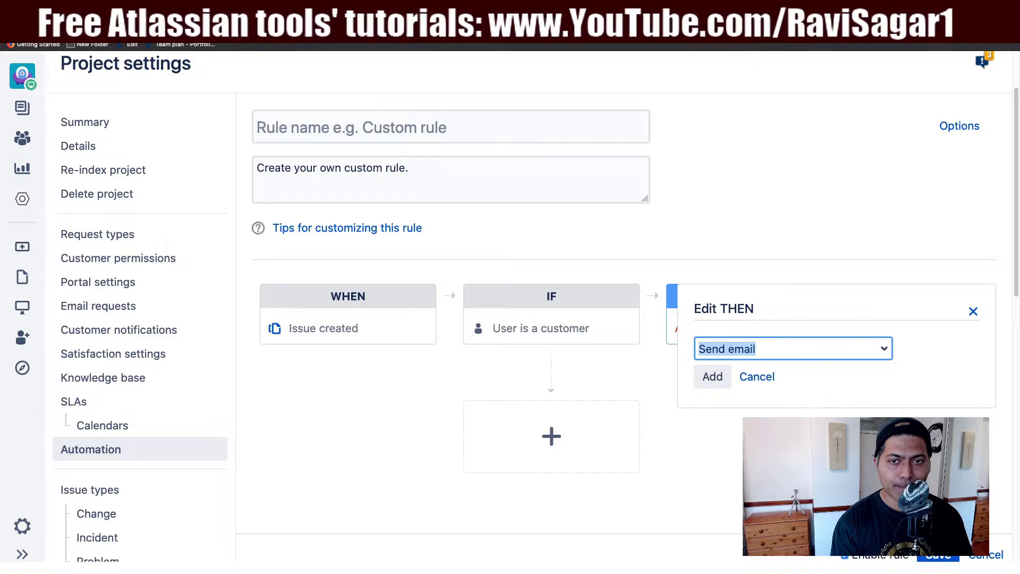
{"action": "left_click", "coordinate": [717, 377]}
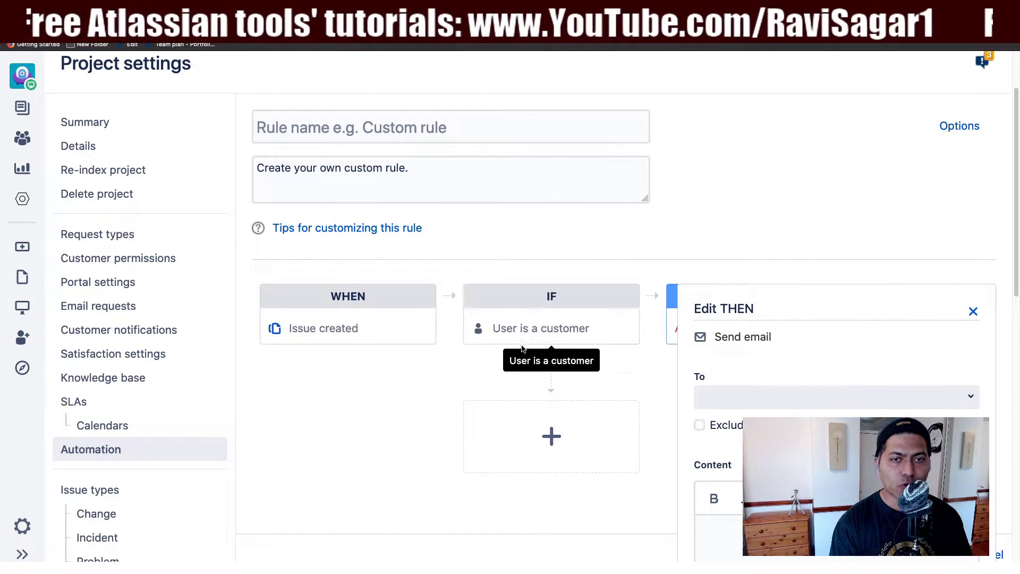
{"action": "left_click", "coordinate": [971, 398]}
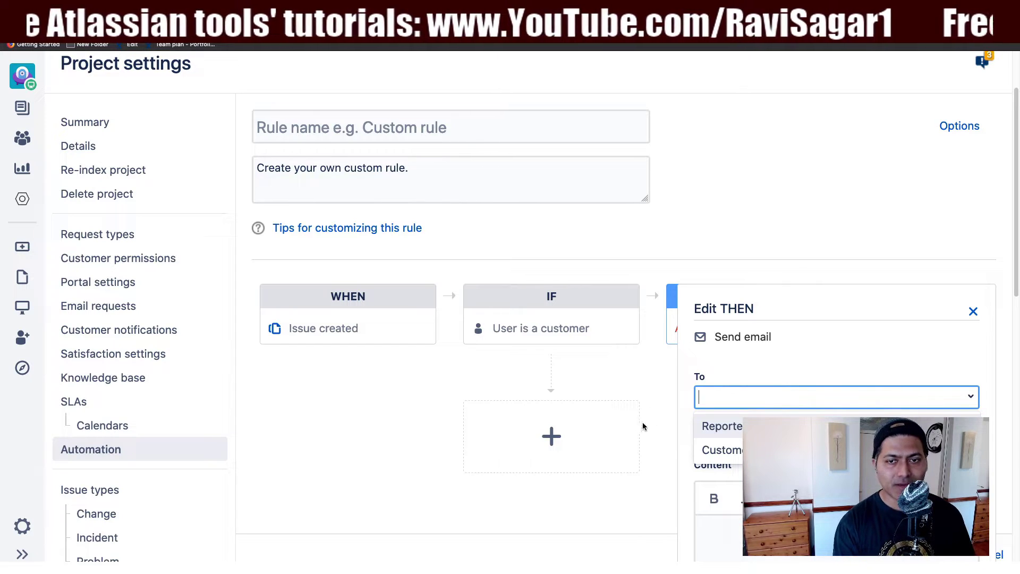
{"action": "left_click", "coordinate": [712, 449]}
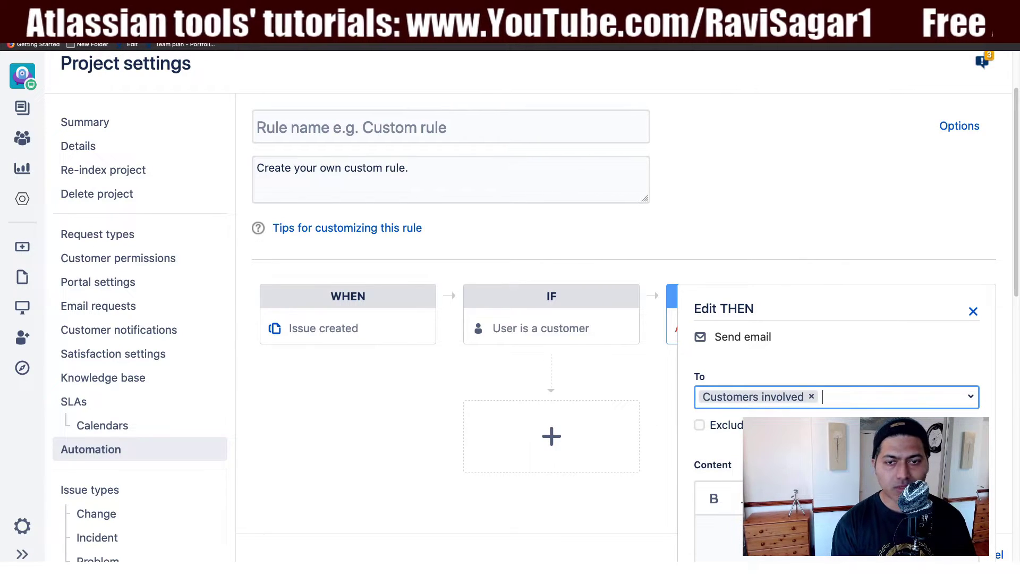
Insert the Recipient name variable into the email content
{"action": "scroll", "coordinate": [696, 479], "scroll_direction": "down", "scroll_amount": 5}
{"action": "left_click", "coordinate": [791, 316]}
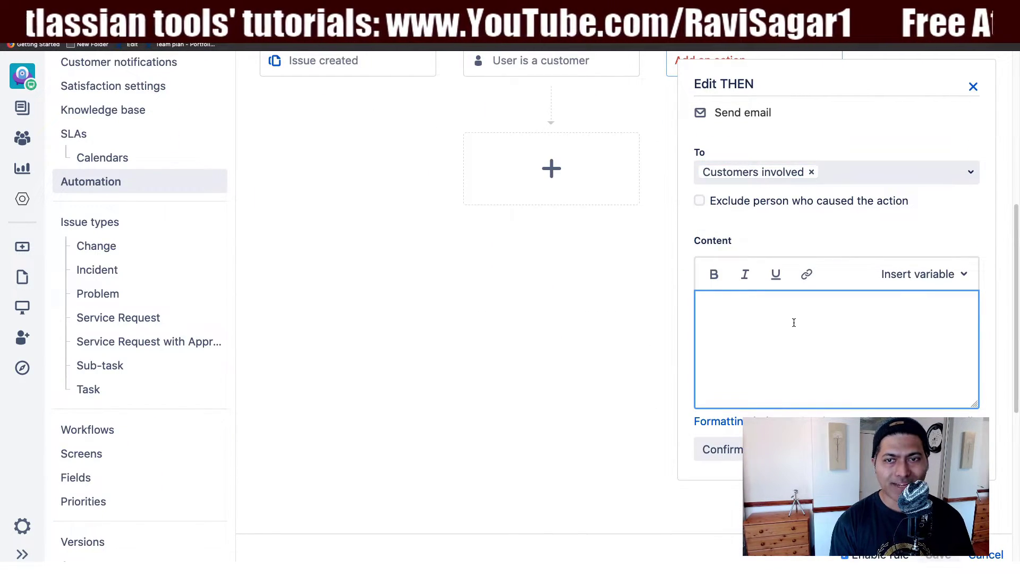
{"action": "left_click", "coordinate": [919, 274]}
{"action": "left_click", "coordinate": [840, 303]}
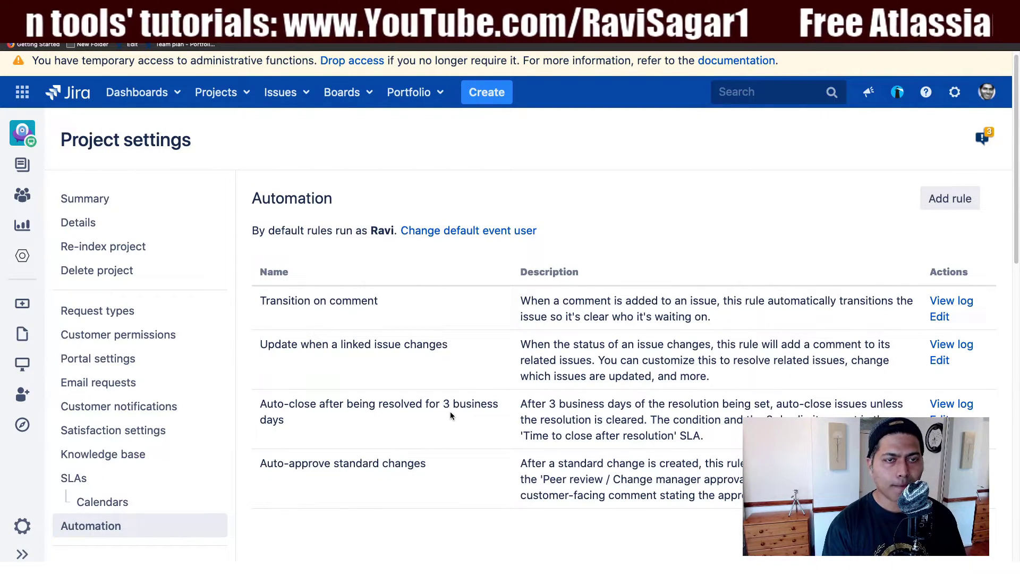
Open Jira Administration > Applications, showing the Versions & licenses page
{"action": "scroll", "coordinate": [435, 432], "scroll_direction": "down", "scroll_amount": 3}
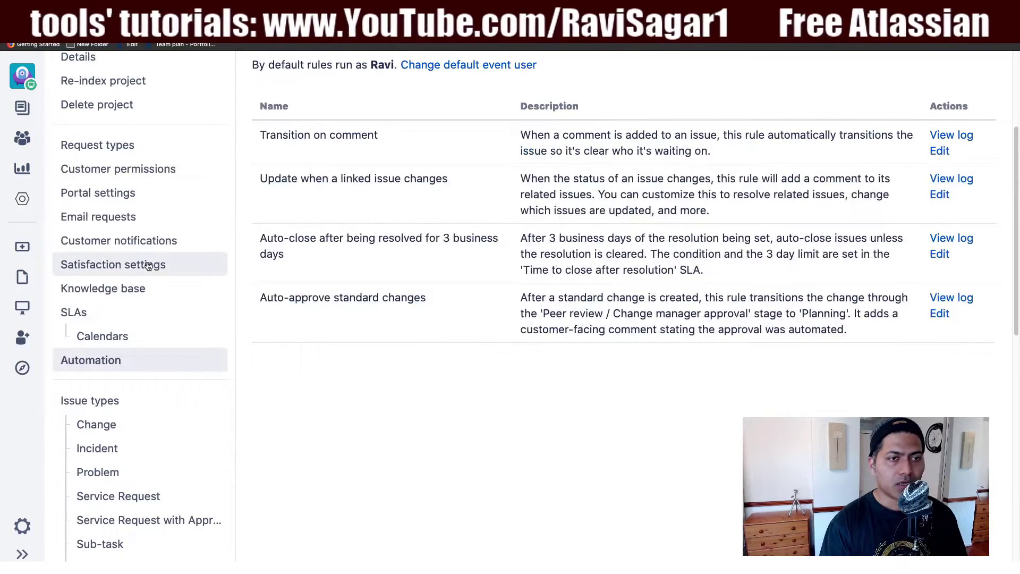
{"action": "scroll", "coordinate": [185, 301], "scroll_direction": "up", "scroll_amount": 3}
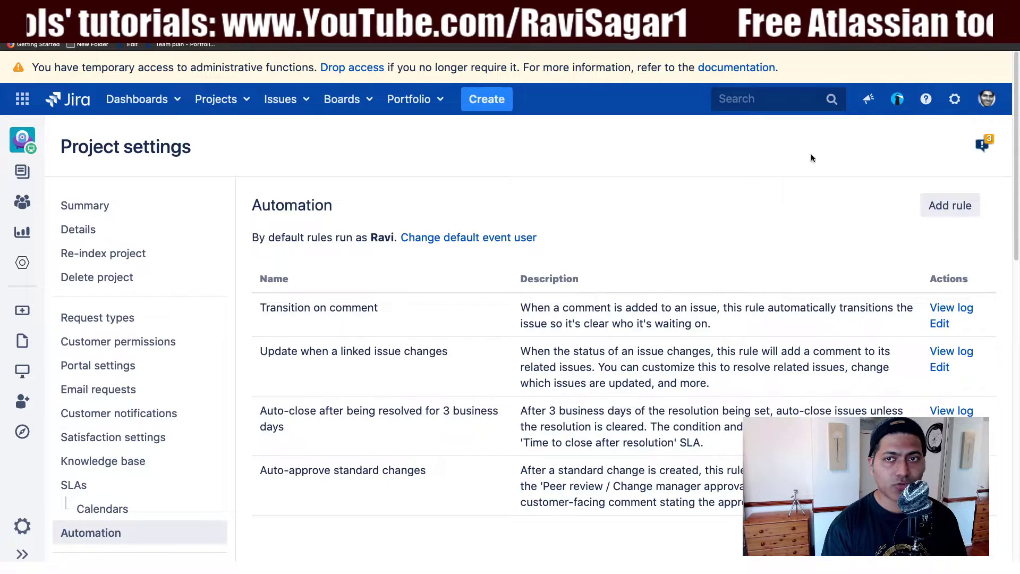
{"action": "left_click", "coordinate": [955, 106]}
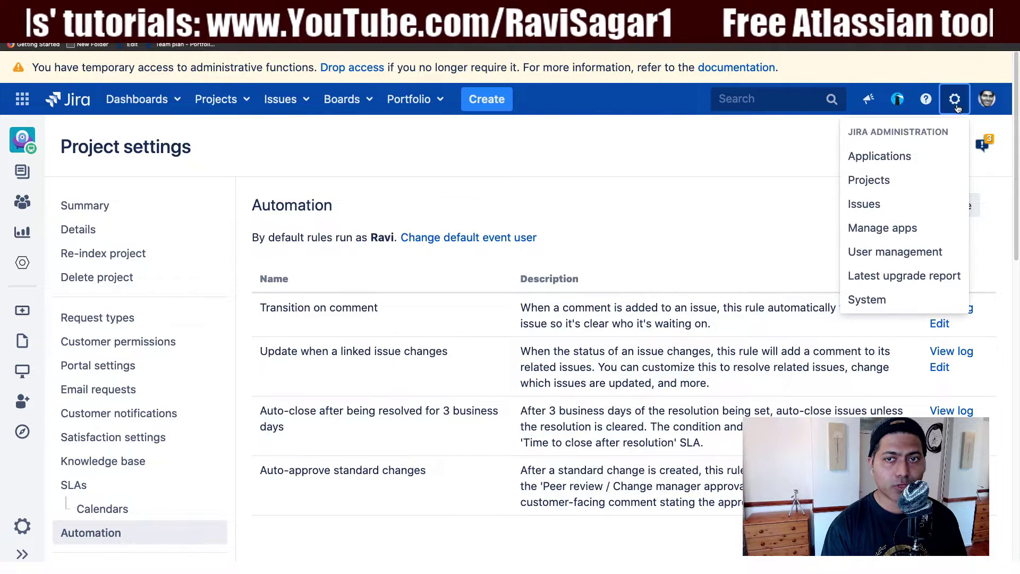
{"action": "left_click", "coordinate": [906, 164]}
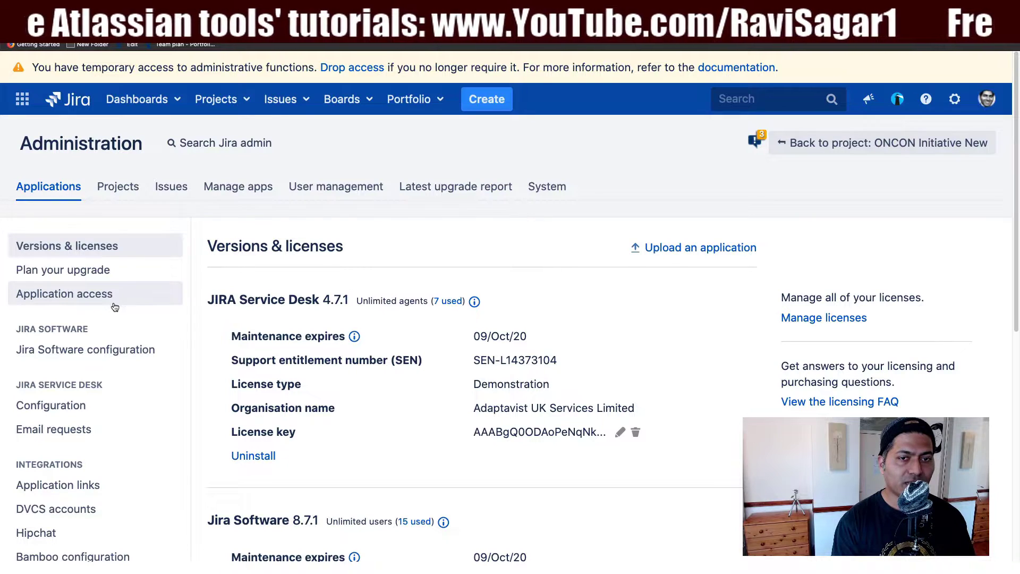
Open Jira Service Desk Configuration, then its global Email requests settings
{"action": "left_click", "coordinate": [62, 407]}
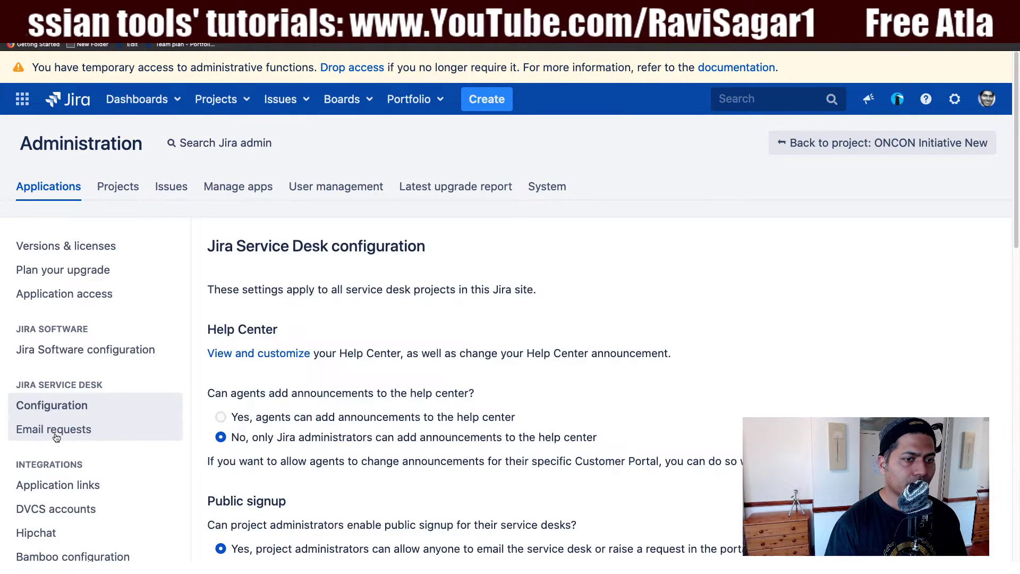
{"action": "scroll", "coordinate": [57, 420], "scroll_direction": "down", "scroll_amount": 4}
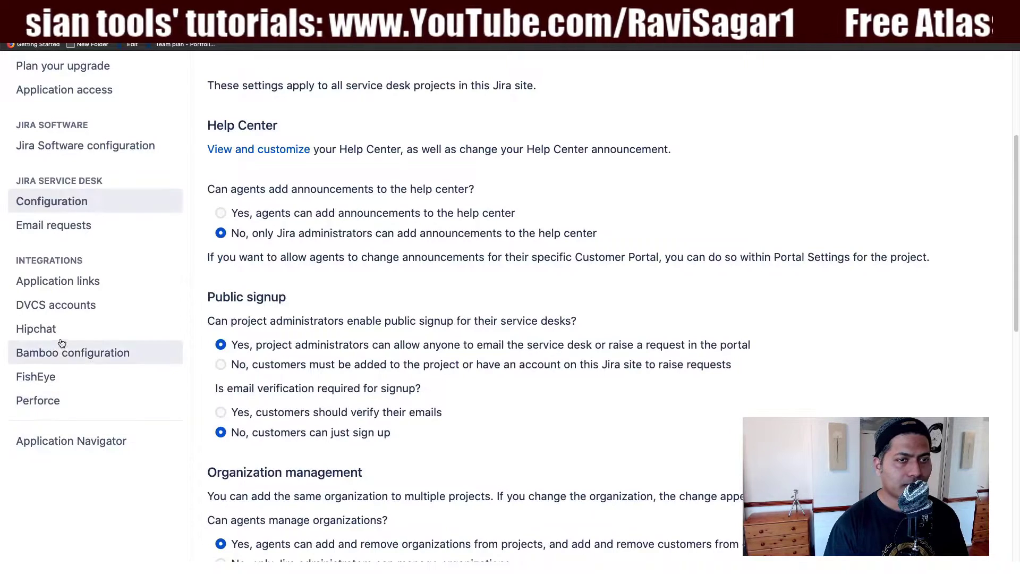
{"action": "left_click", "coordinate": [45, 227]}
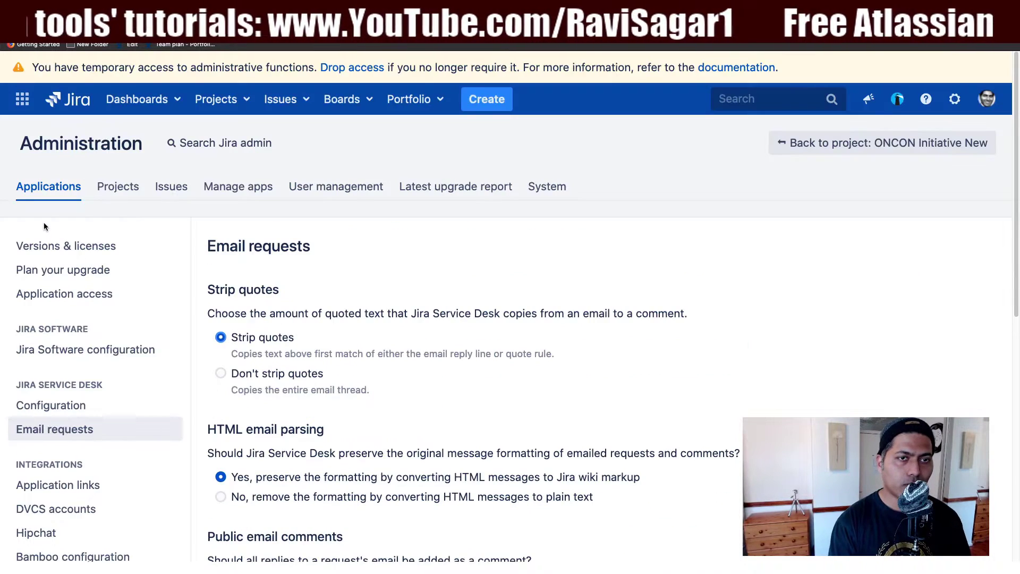
{"action": "scroll", "coordinate": [433, 344], "scroll_direction": "down", "scroll_amount": 8}
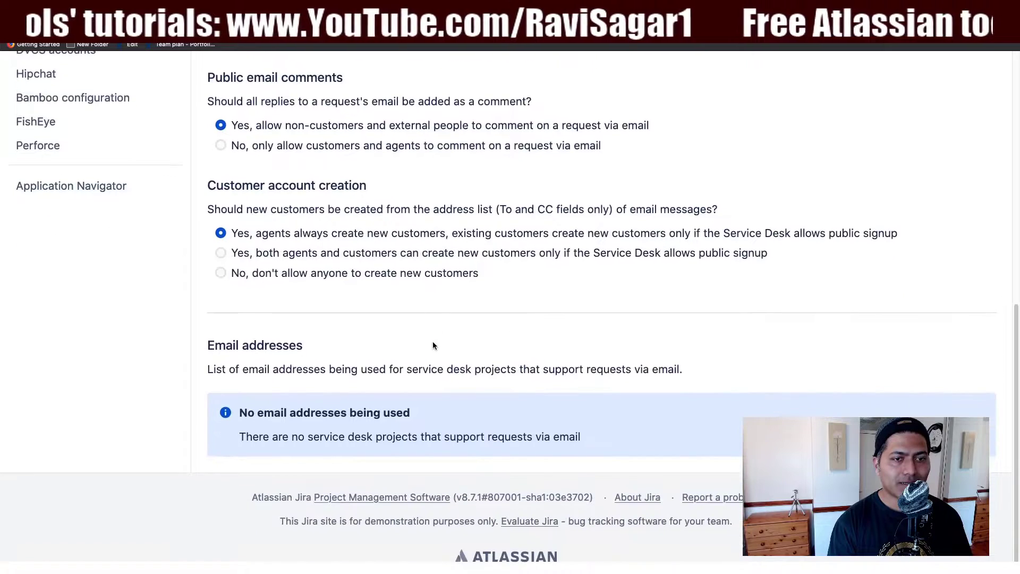
{"action": "scroll", "coordinate": [433, 346], "scroll_direction": "up", "scroll_amount": 6}
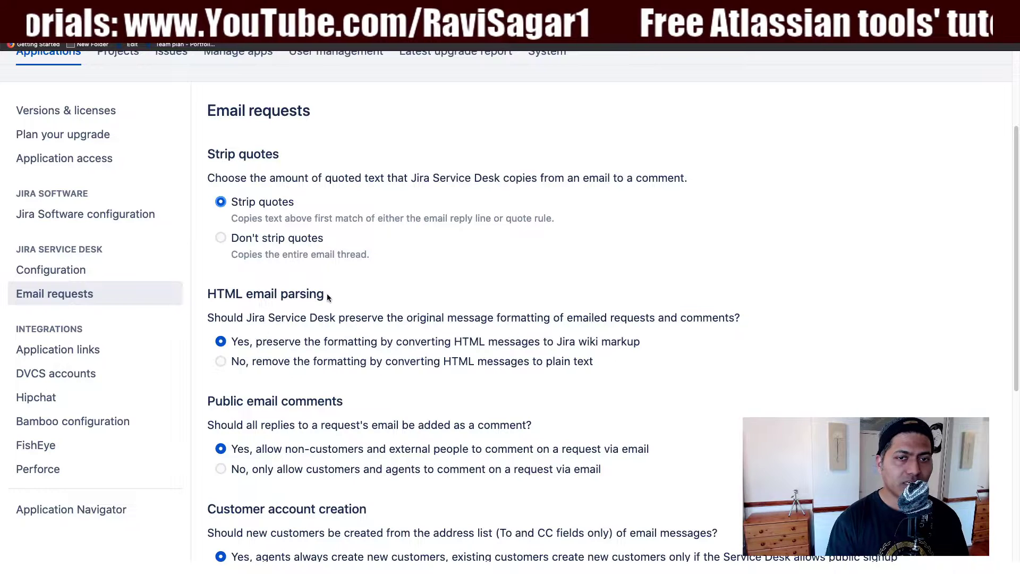
{"action": "scroll", "coordinate": [315, 318], "scroll_direction": "down", "scroll_amount": 3}
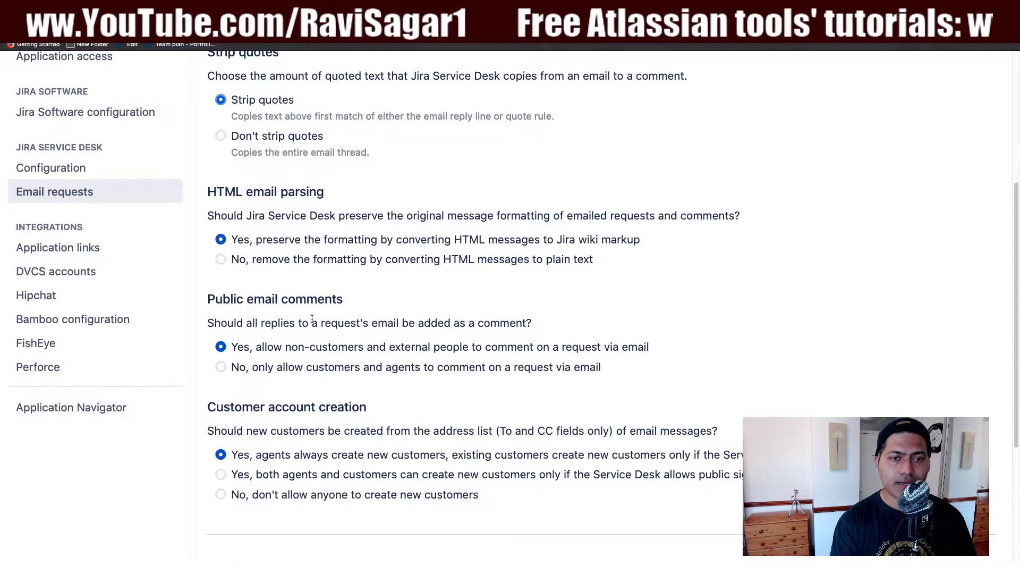
{"action": "scroll", "coordinate": [314, 316], "scroll_direction": "down", "scroll_amount": 3}
{"action": "scroll", "coordinate": [314, 317], "scroll_direction": "up", "scroll_amount": 6}
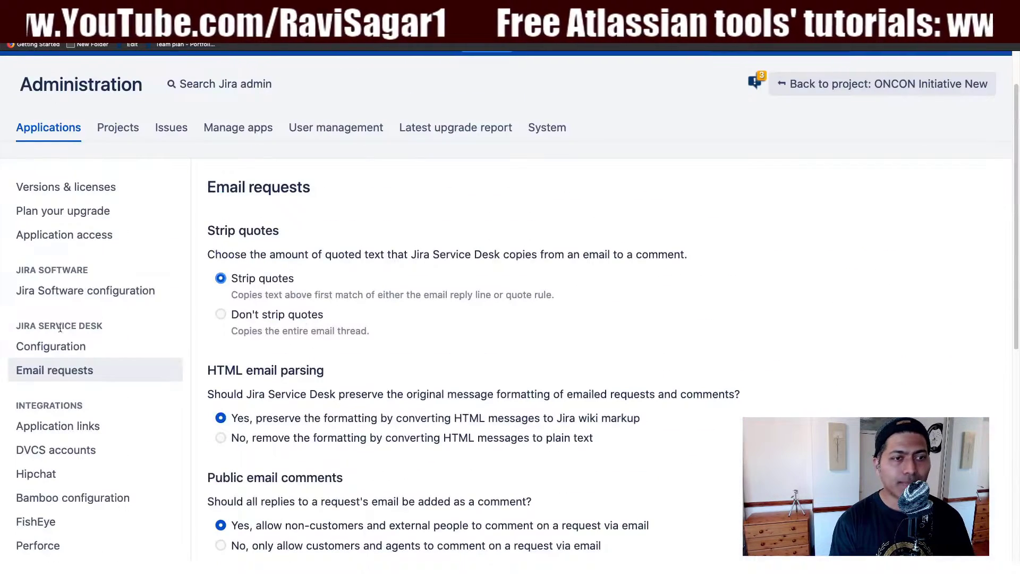
{"action": "left_click", "coordinate": [67, 349]}
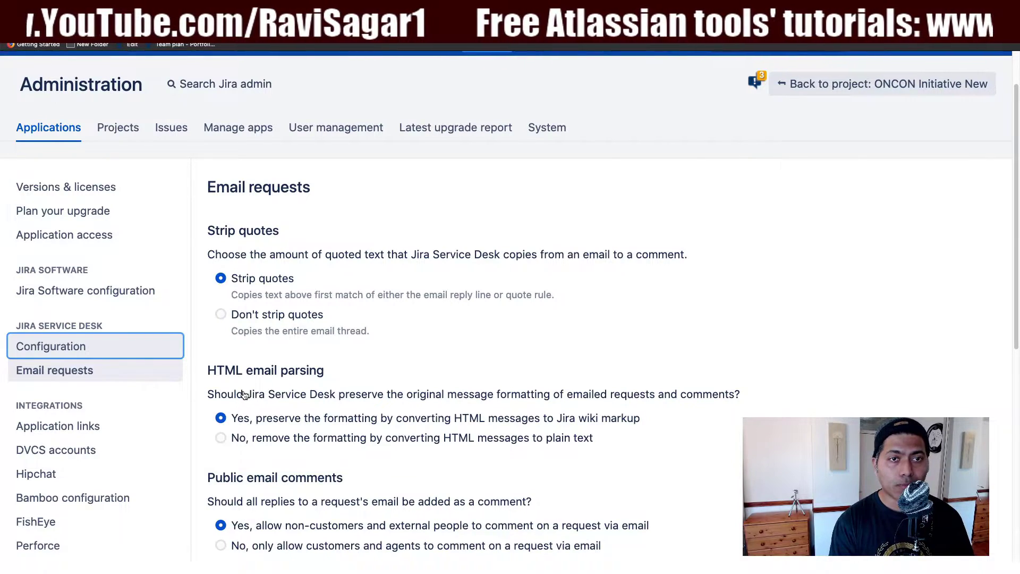
Scroll through Organization management, SLA names, Notifications and Permission scheme errors, then back up
{"action": "scroll", "coordinate": [241, 391], "scroll_direction": "down", "scroll_amount": 9}
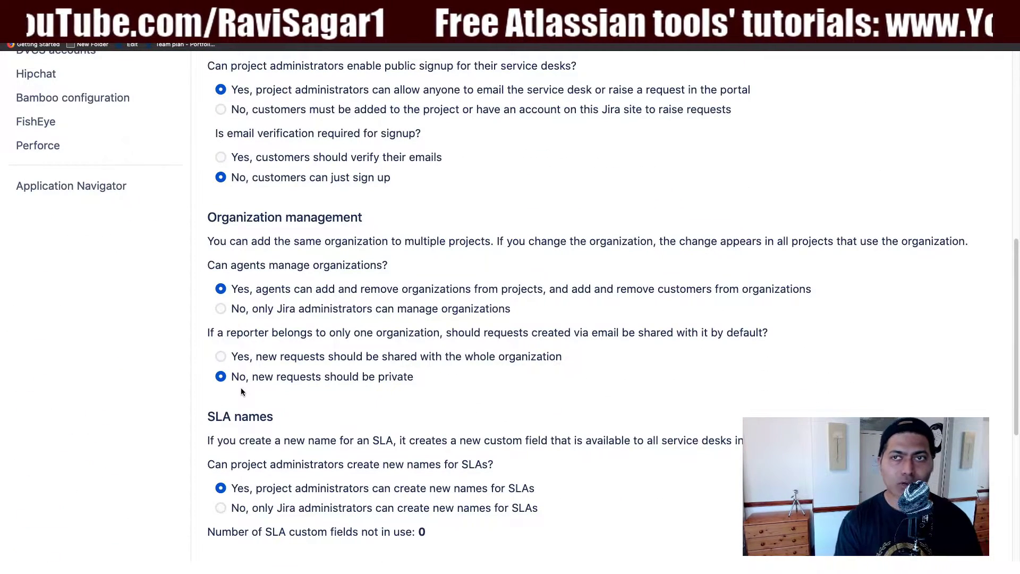
{"action": "scroll", "coordinate": [240, 392], "scroll_direction": "down", "scroll_amount": 3}
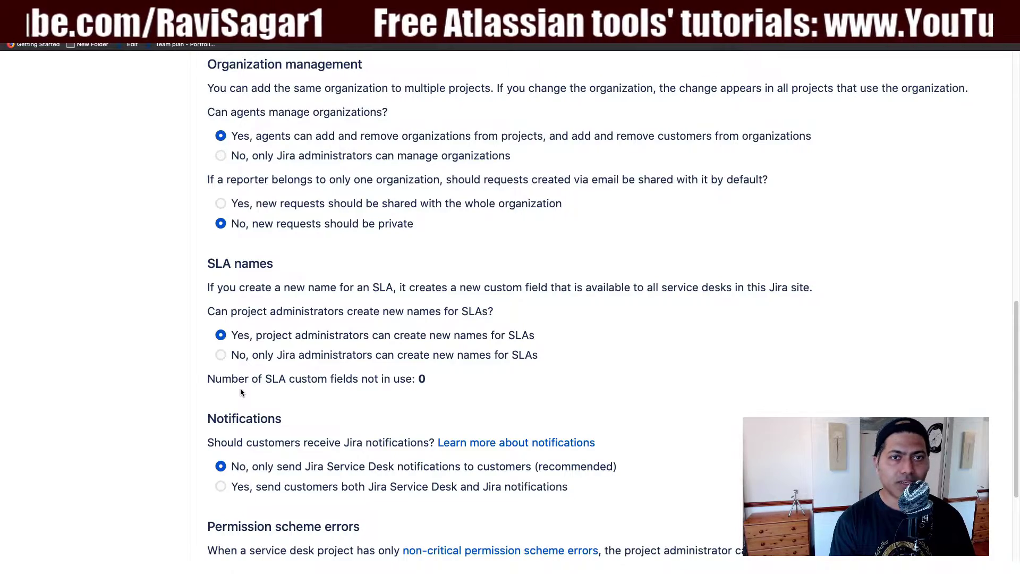
{"action": "scroll", "coordinate": [221, 393], "scroll_direction": "up", "scroll_amount": 10}
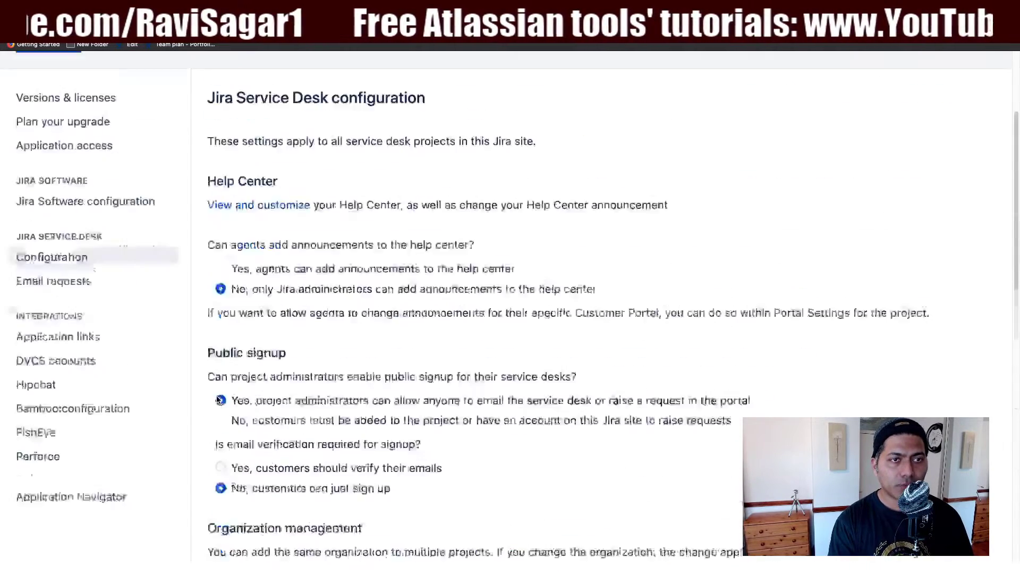
{"action": "scroll", "coordinate": [258, 425], "scroll_direction": "down", "scroll_amount": 10}
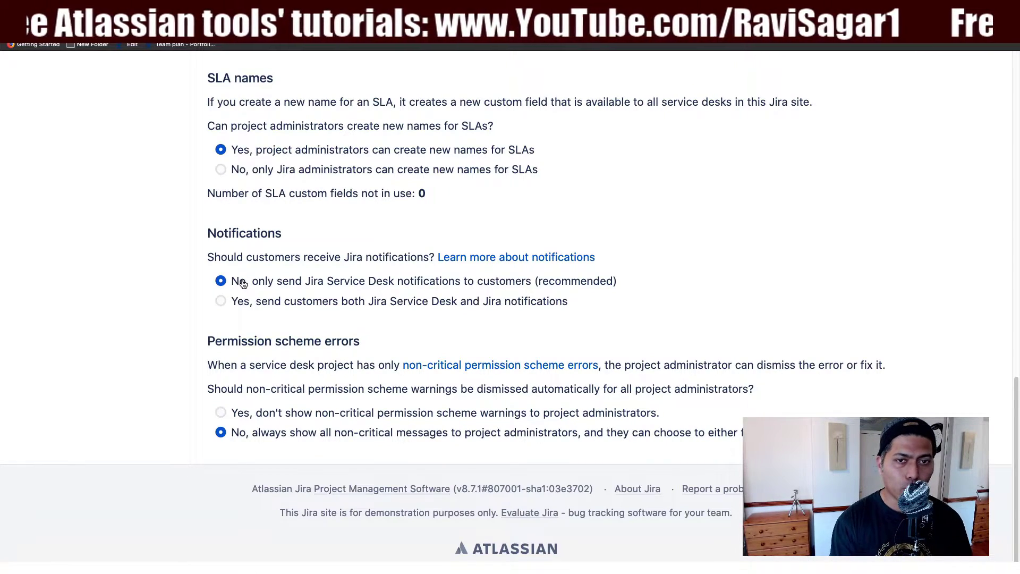
{"action": "scroll", "coordinate": [242, 283], "scroll_direction": "up", "scroll_amount": 5}
{"action": "scroll", "coordinate": [242, 283], "scroll_direction": "up", "scroll_amount": 10}
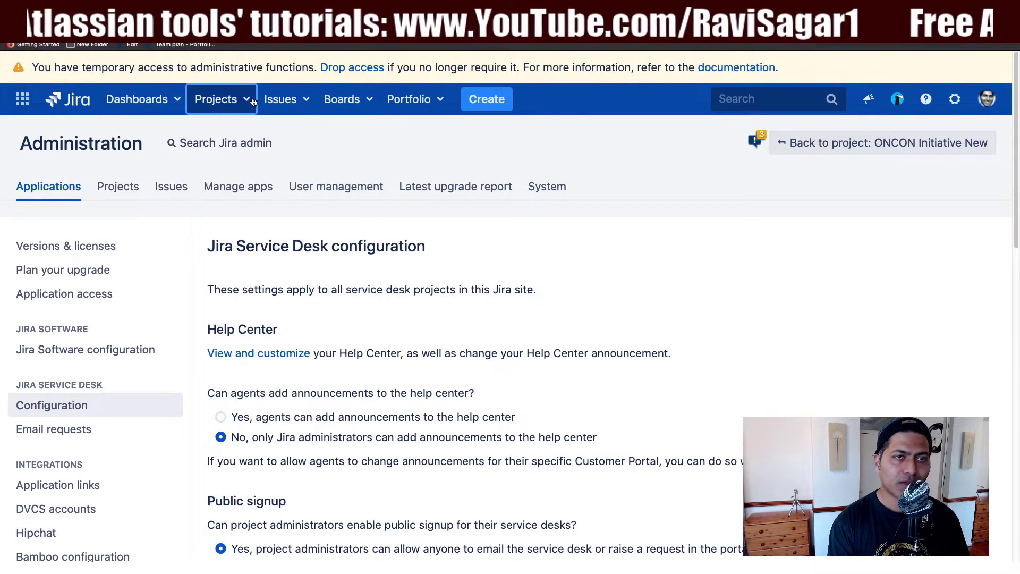
Switch to the Service Desk (SD) project and open its settings at Request types
{"action": "left_click", "coordinate": [252, 98]}
{"action": "left_click", "coordinate": [238, 159]}
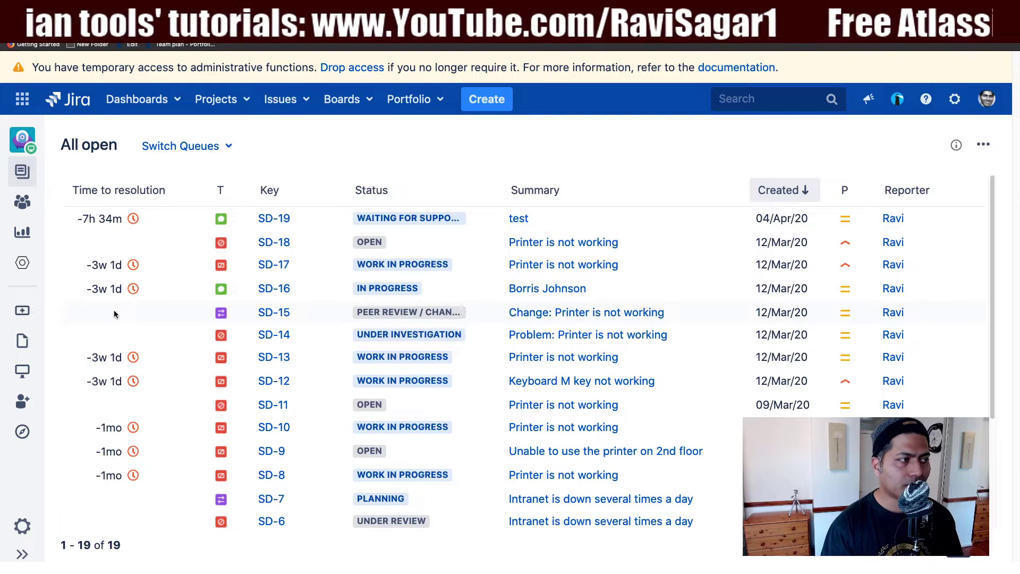
{"action": "left_click", "coordinate": [23, 526]}
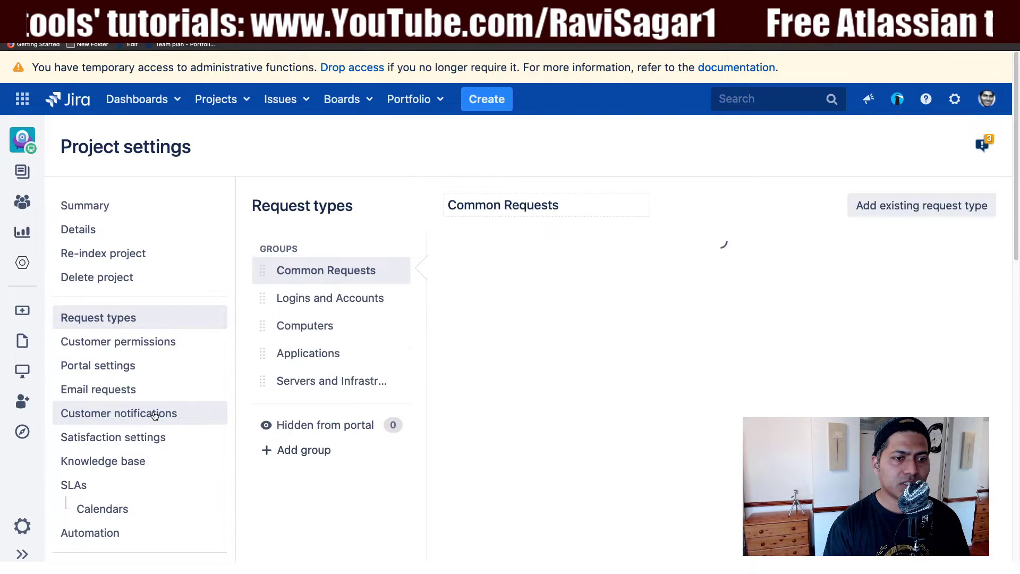
Check the SD project's customer satisfaction feedback setting, then view its Workload report
{"action": "left_click", "coordinate": [105, 445]}
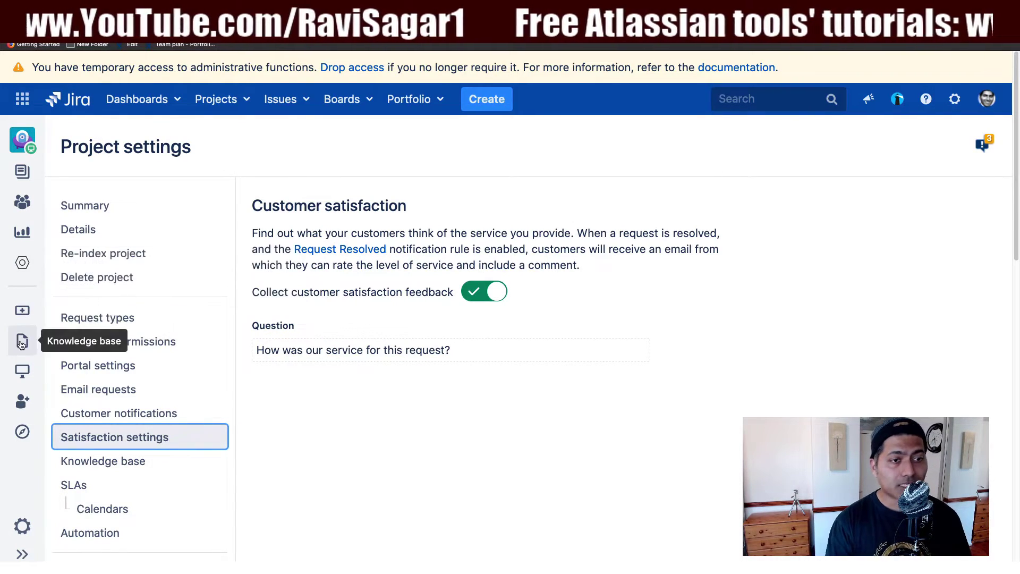
{"action": "left_click", "coordinate": [23, 239]}
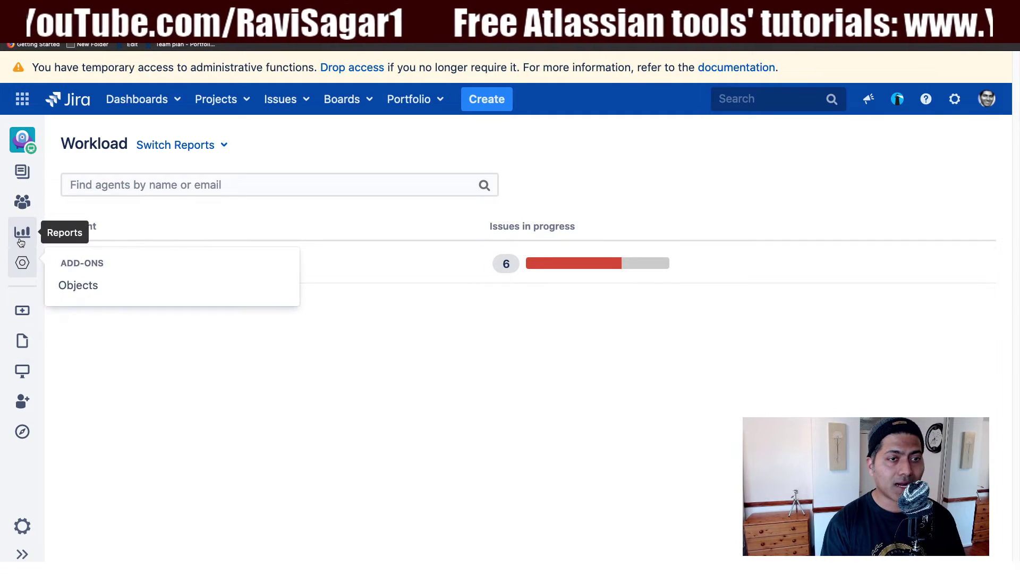
Switch to the Satisfaction report for Past 7 days, showing 0.0 rating and 0 reviews
{"action": "left_click", "coordinate": [21, 554]}
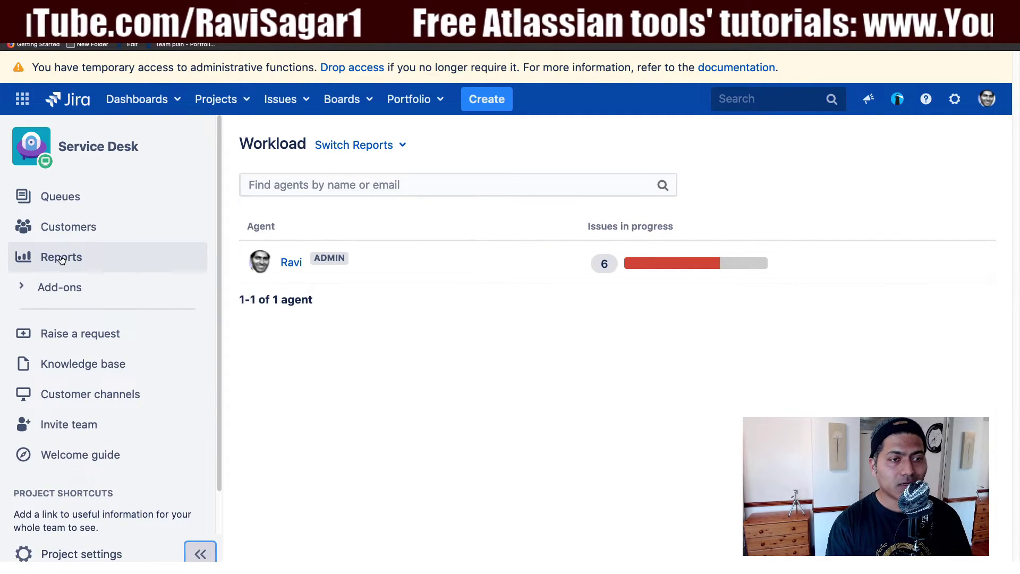
{"action": "left_click", "coordinate": [375, 145]}
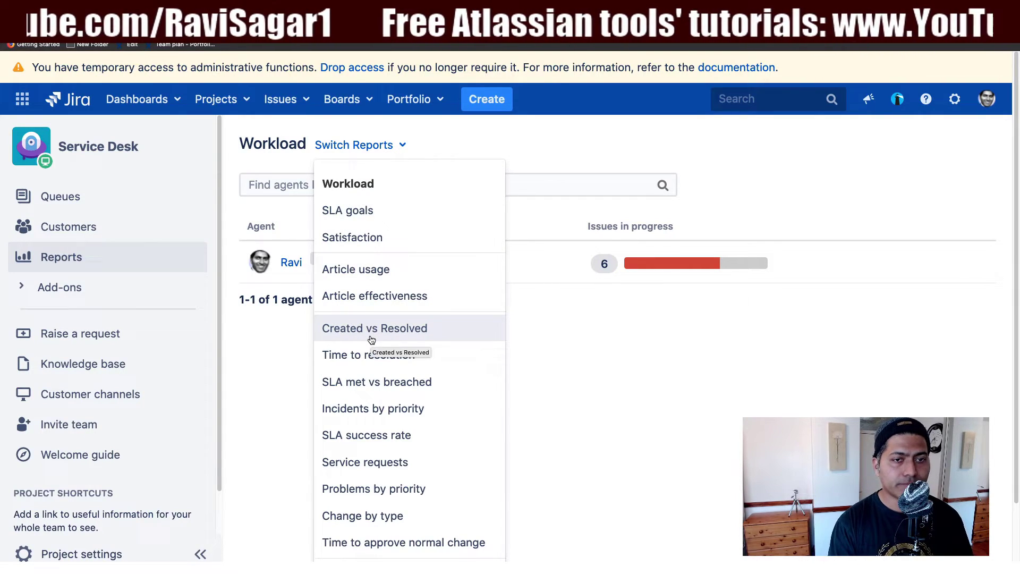
{"action": "left_click", "coordinate": [377, 234]}
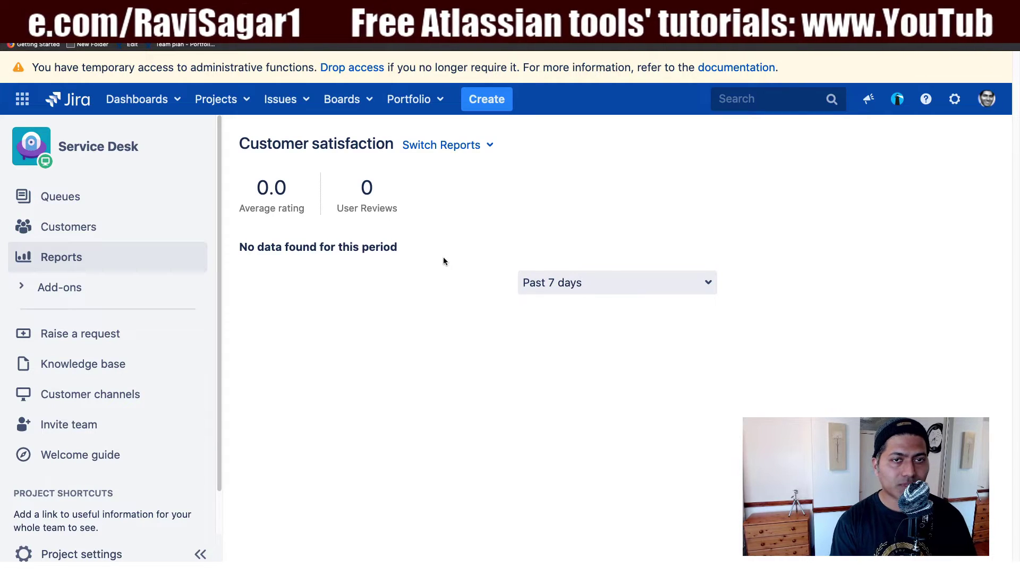
{"action": "left_click", "coordinate": [668, 283]}
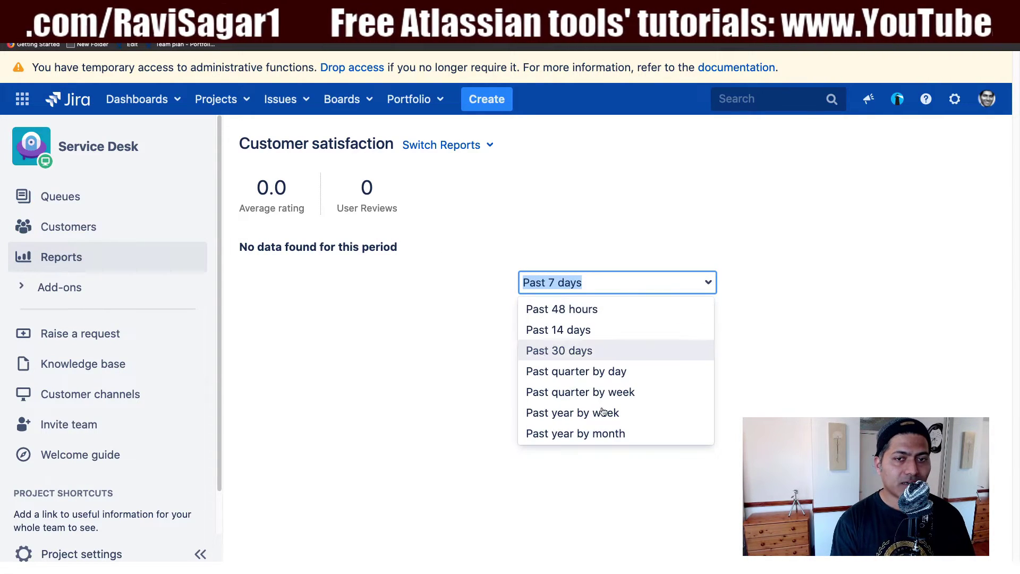
{"action": "left_click", "coordinate": [335, 367]}
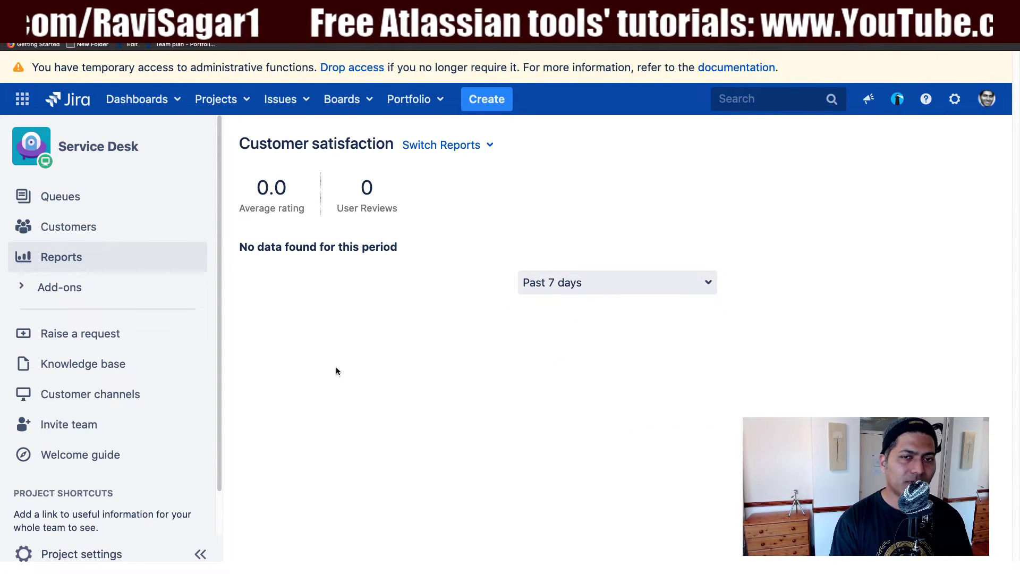